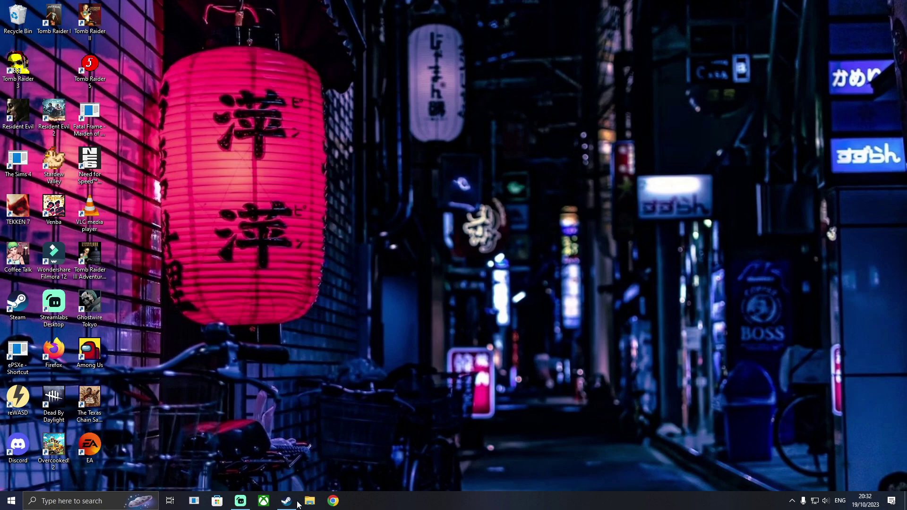
Open Steam and install Tomb Raider: The Last Revelation to Local Drive (C:).
left_click(287, 451)
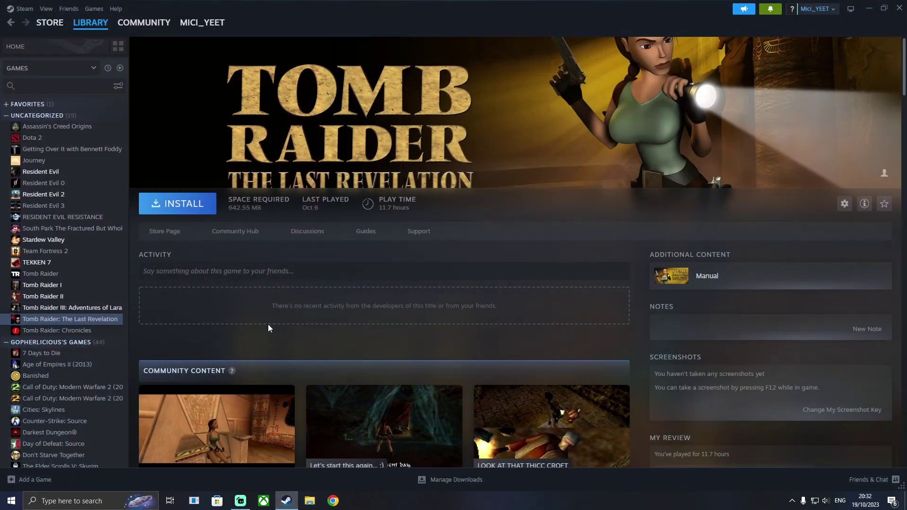
left_click(213, 206)
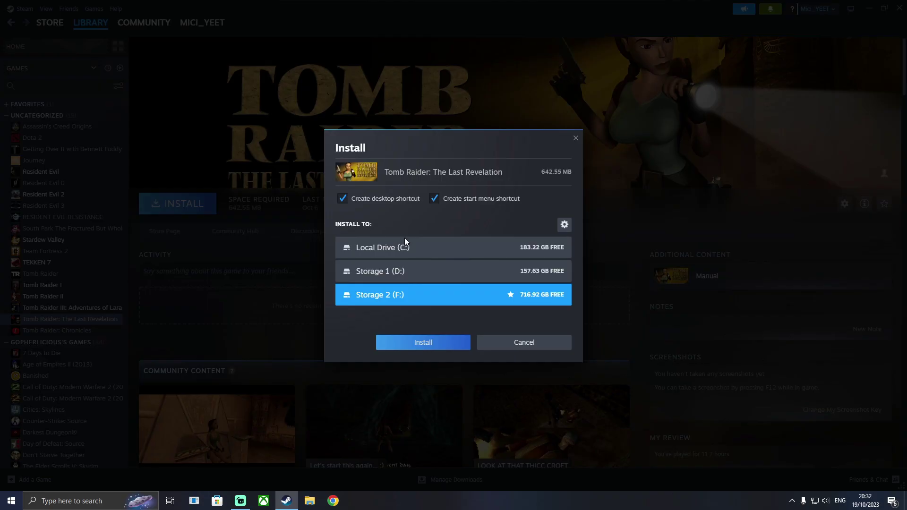
left_click(404, 246)
left_click(419, 342)
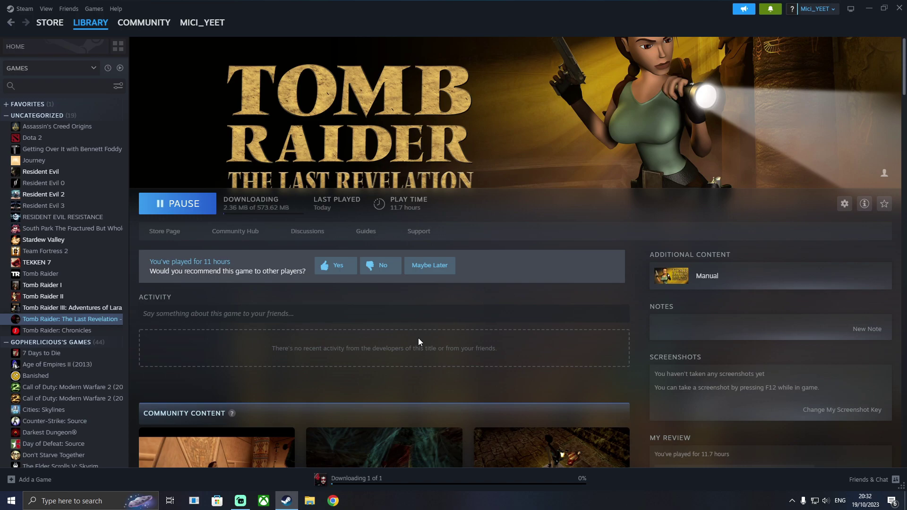
Set the game's launch option to Launch Run Setup in its properties.
left_click(844, 204)
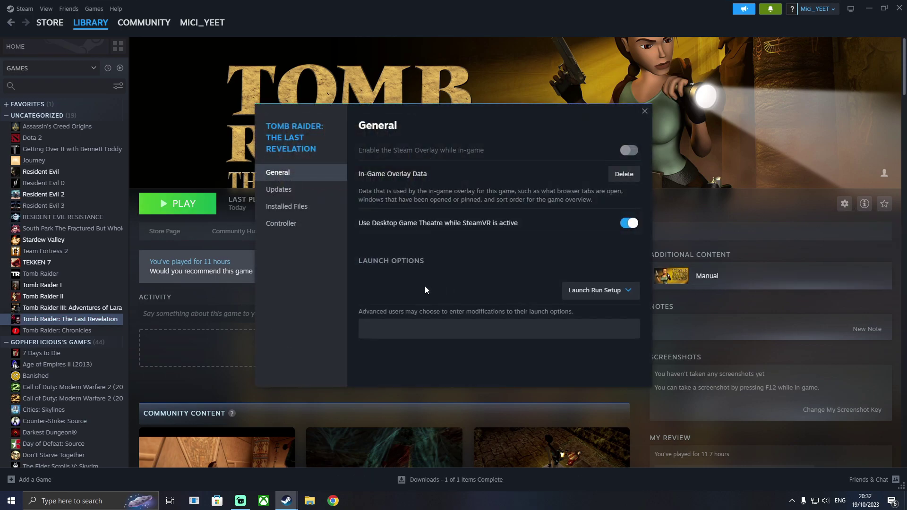
left_click(594, 290)
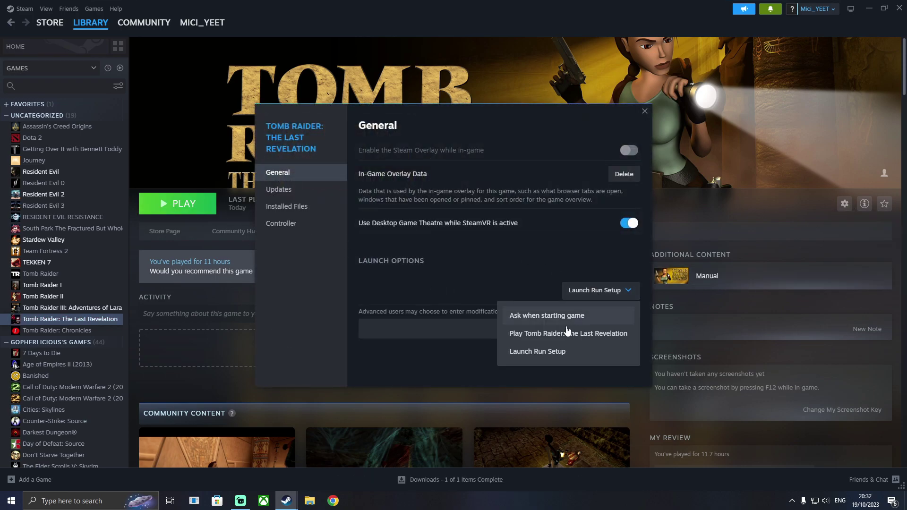
left_click(551, 352)
left_click(644, 111)
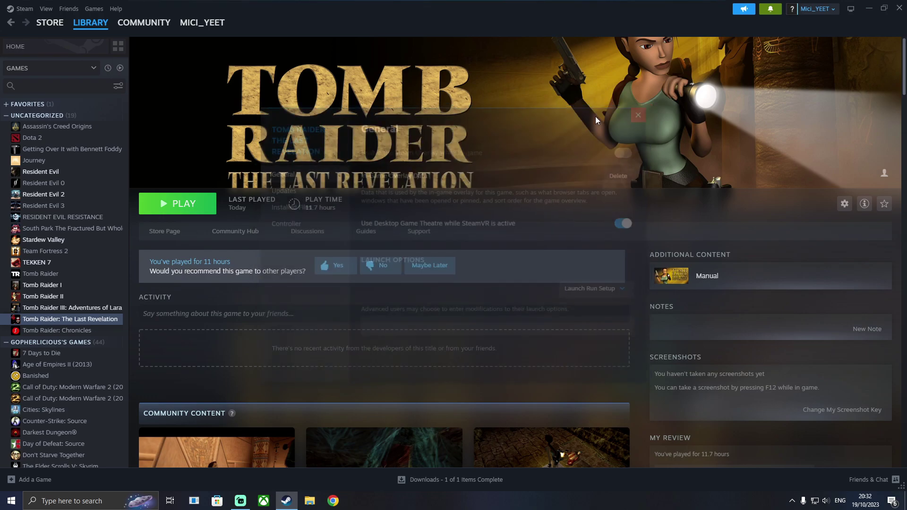
Launch the game's setup and set the output resolution to 1920x1080 32 Bit and the texture bit depth to 32 Bit RGBA 8888.
left_click(177, 204)
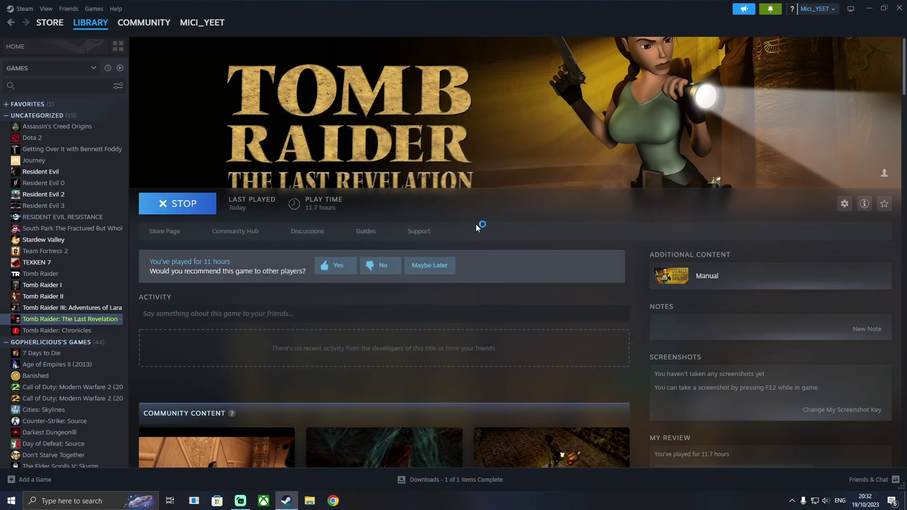
left_click(401, 218)
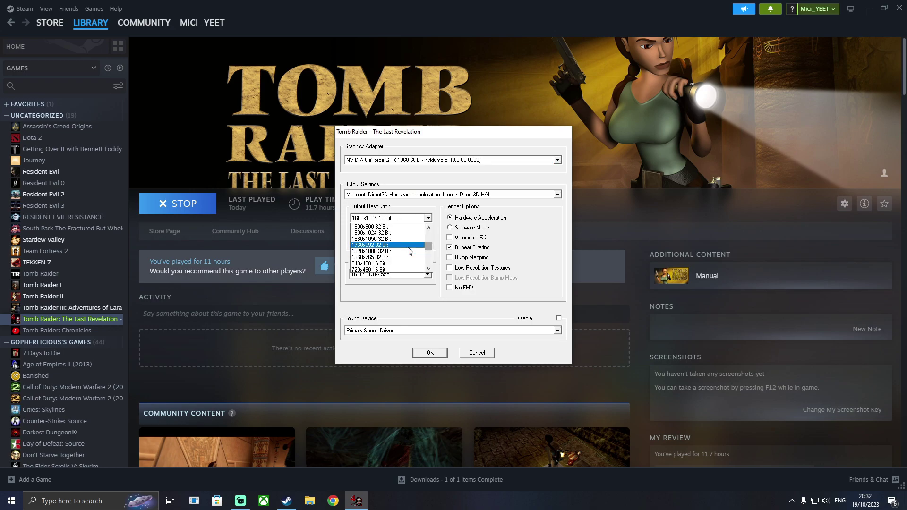
left_click(408, 255)
left_click(408, 274)
left_click(382, 295)
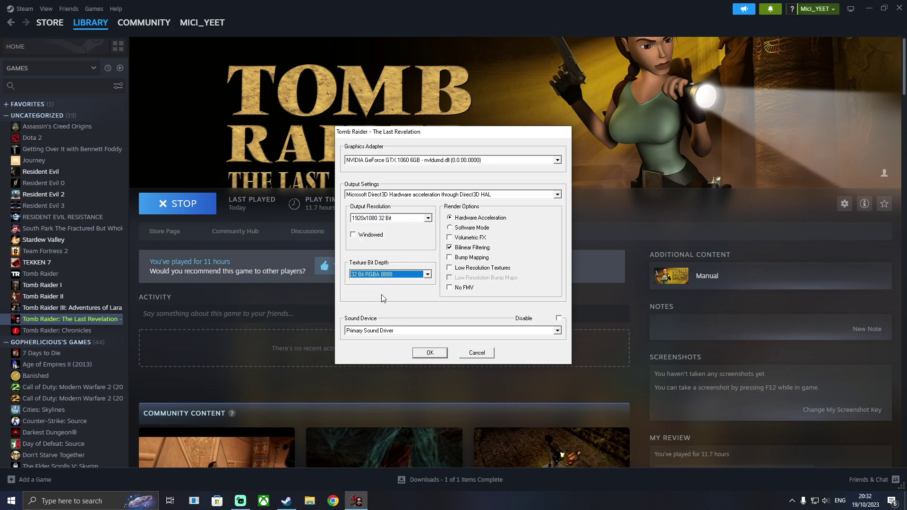
Check the monitor's display resolution in the Windows display settings and close them.
left_click(11, 501)
left_click(14, 459)
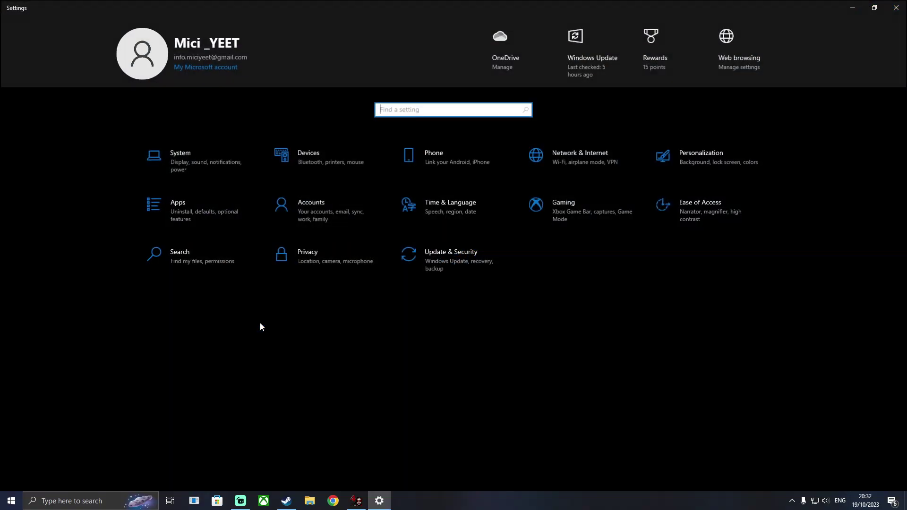
left_click(213, 155)
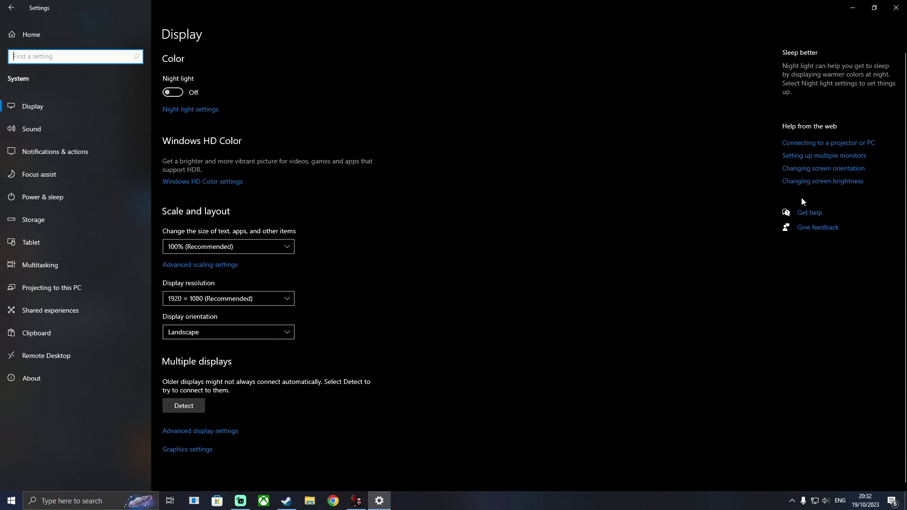
left_click(896, 8)
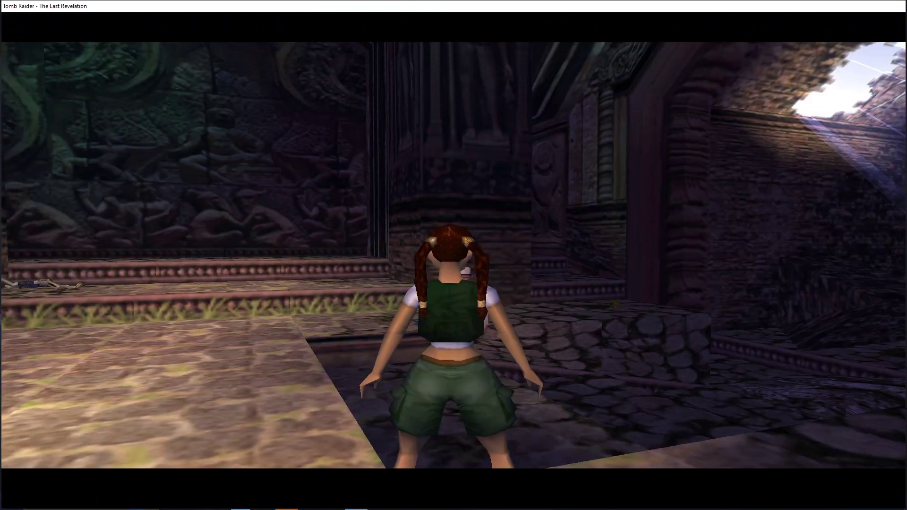
key("Up")
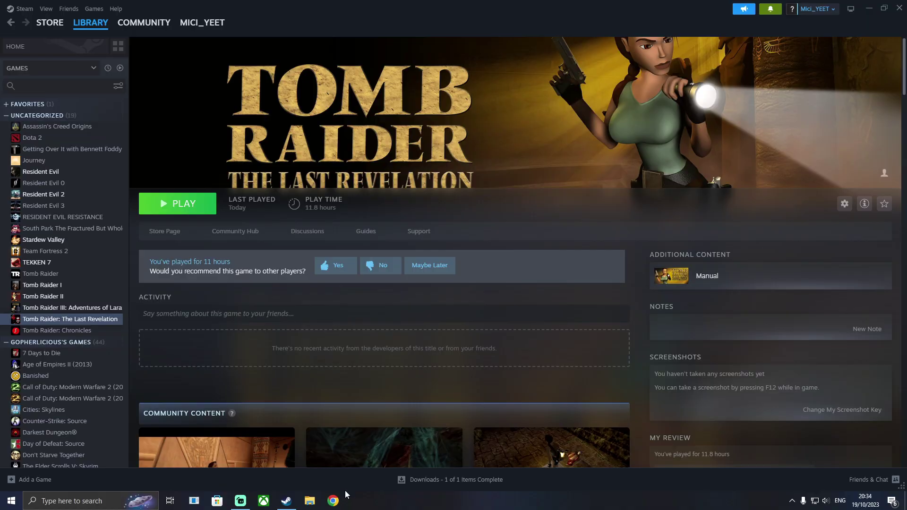
Open Chrome and search Google for "tomb raider borderless fix".
left_click(333, 500)
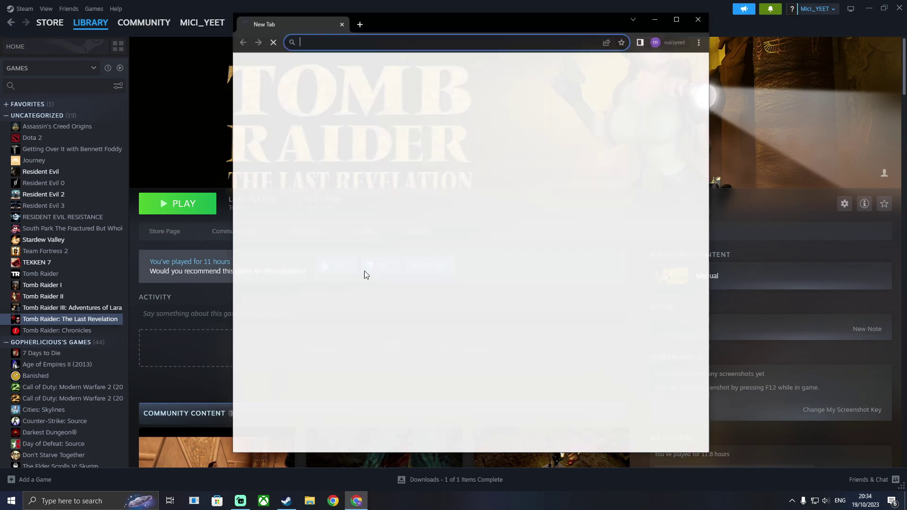
type("to")
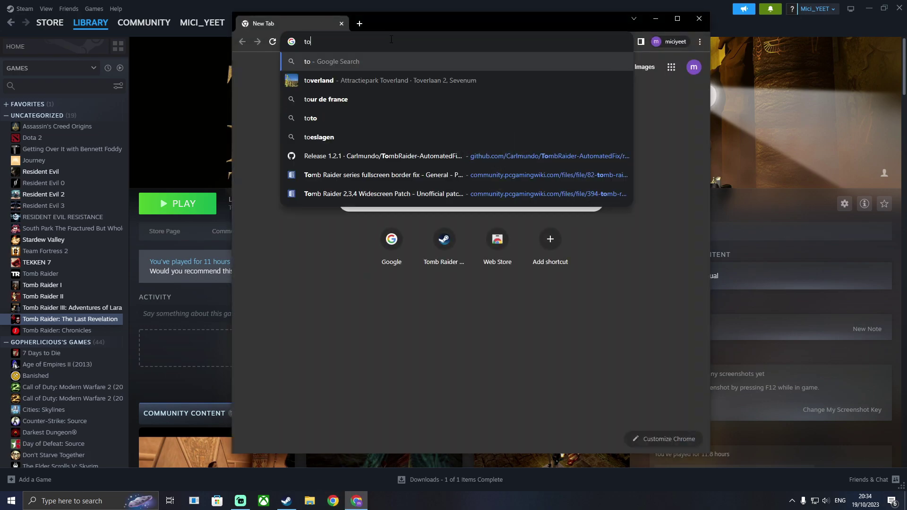
type("mb raider bor")
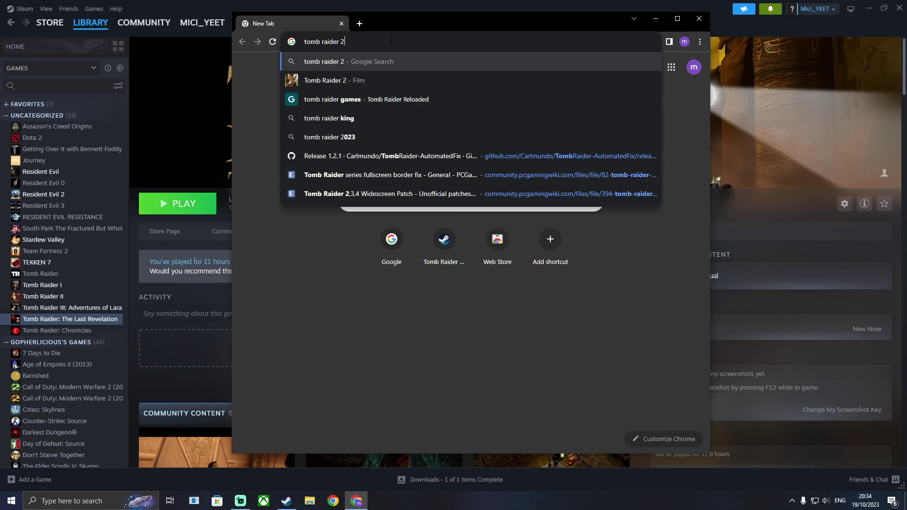
type("derless fix")
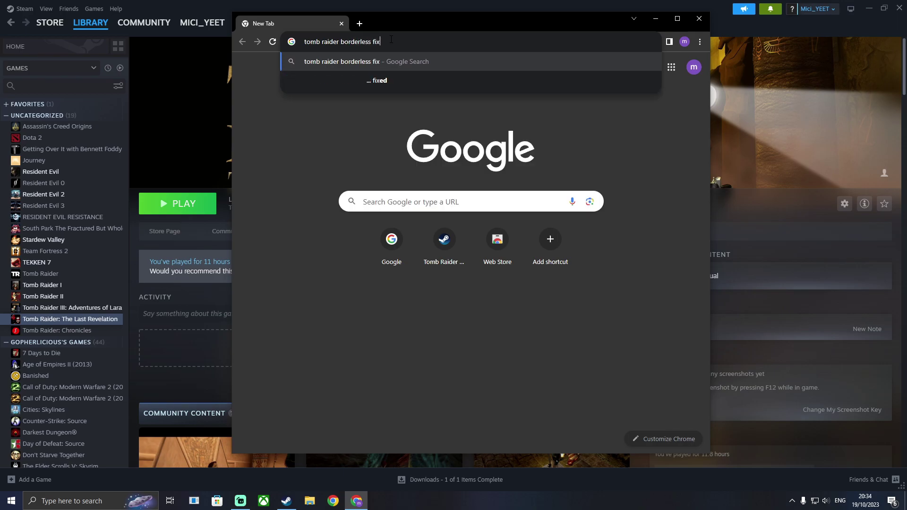
key("Return")
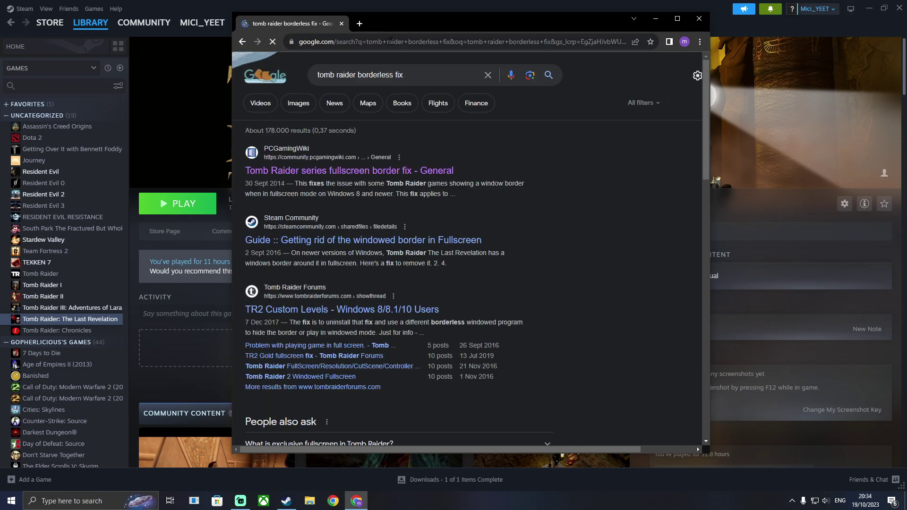
Download the Tomb Raider series fullscreen border fix from PCGamingWiki, agreeing to the download terms.
left_click(328, 174)
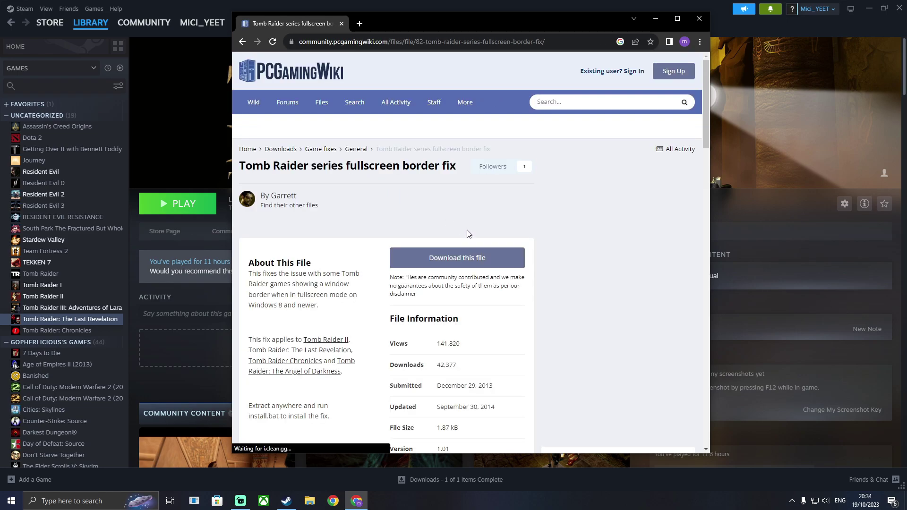
left_click(474, 258)
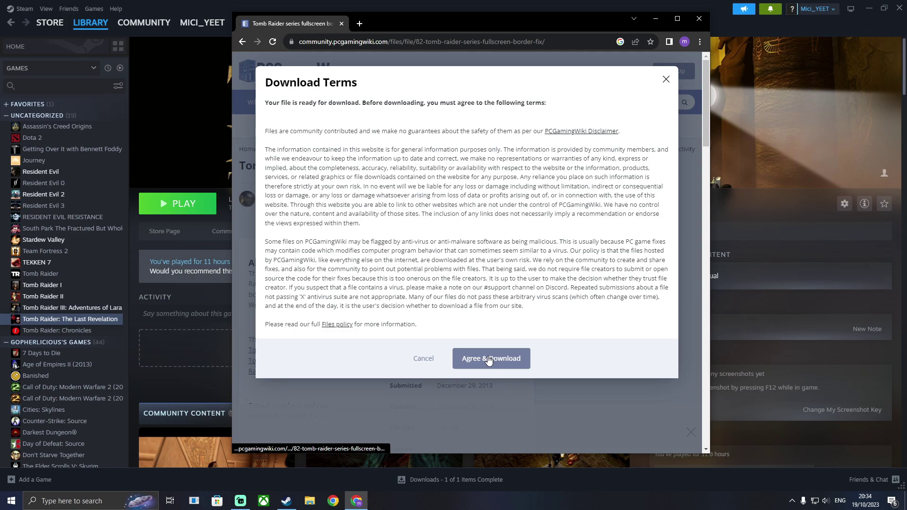
left_click(492, 358)
left_click(638, 132)
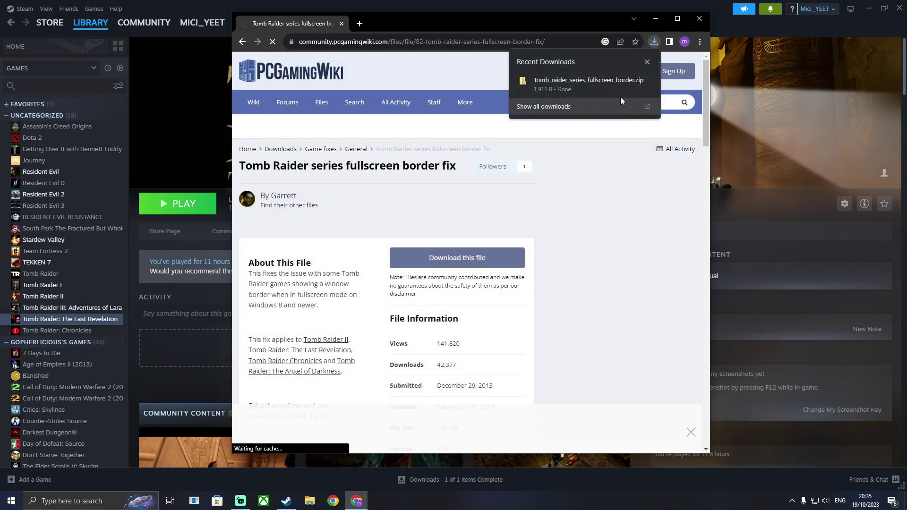
Extract Tomb_raider_series_fullscreen_border.zip with 7-Zip into its own folder in Downloads.
left_click(630, 81)
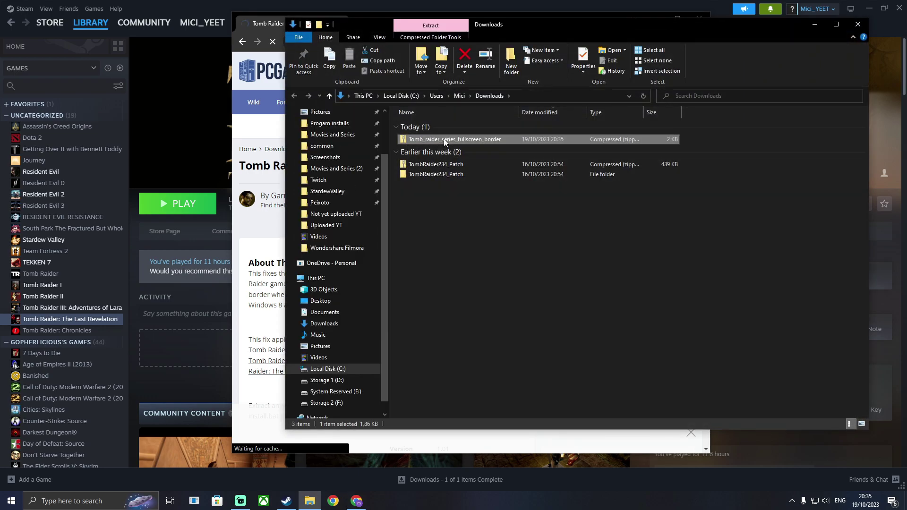
right_click(444, 138)
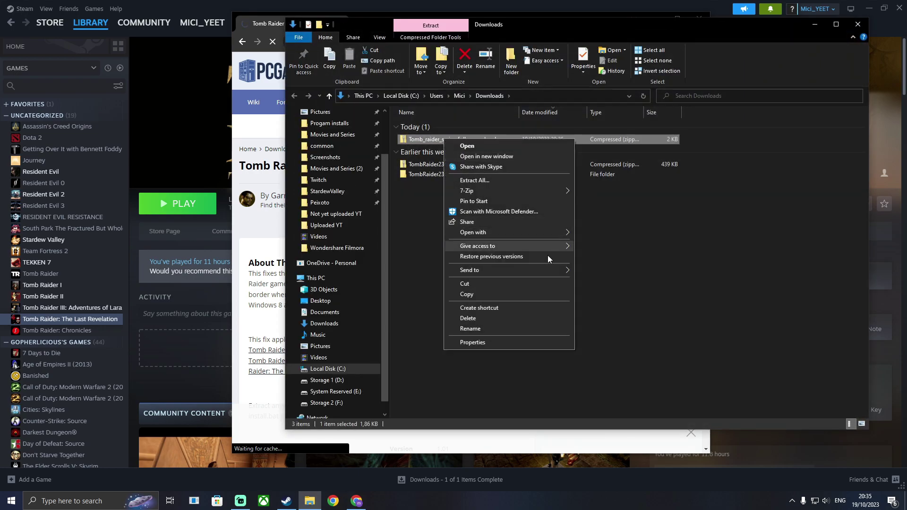
mouse_move(544, 191)
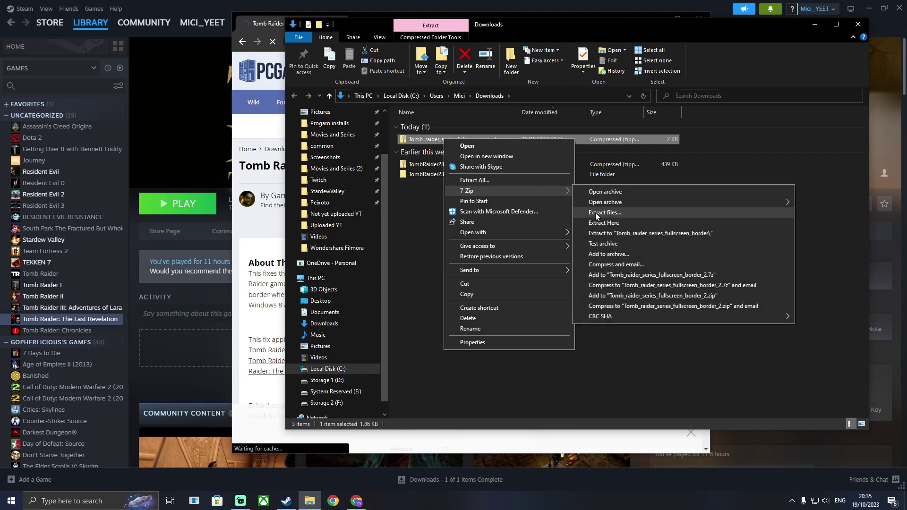
left_click(595, 212)
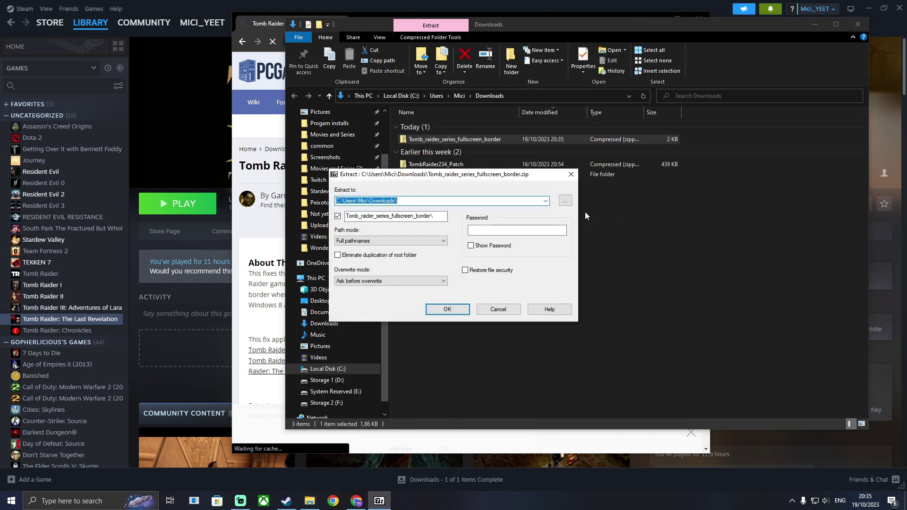
left_click(447, 310)
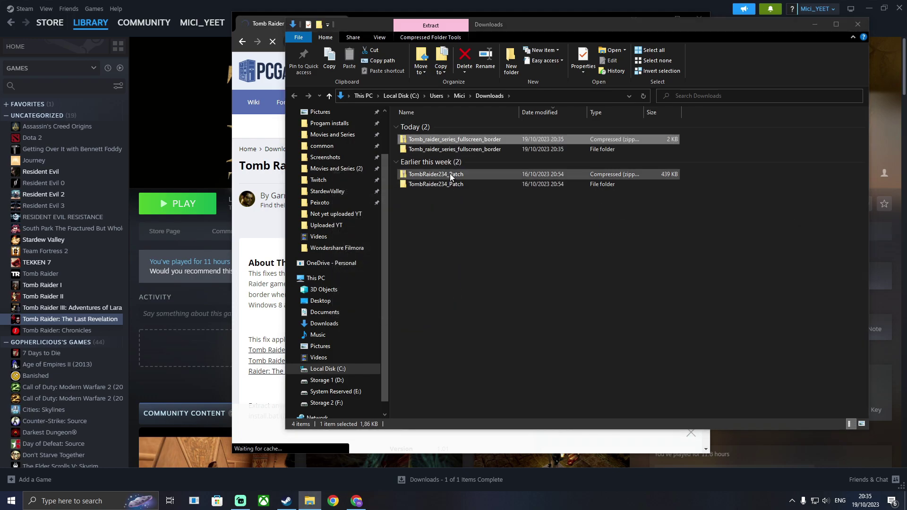
Run the install batch file from the extracted border fix folder and launch Tomb Raider: The Last Revelation.
double_click(447, 153)
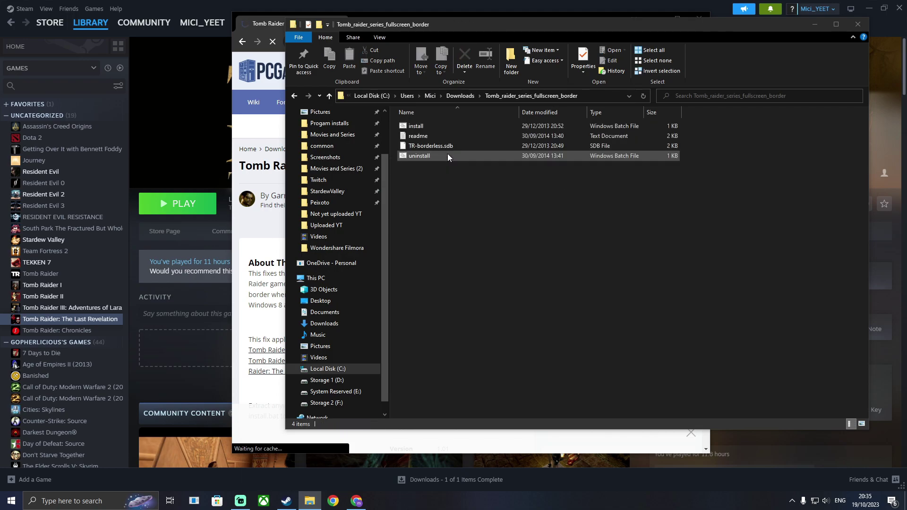
left_click(445, 126)
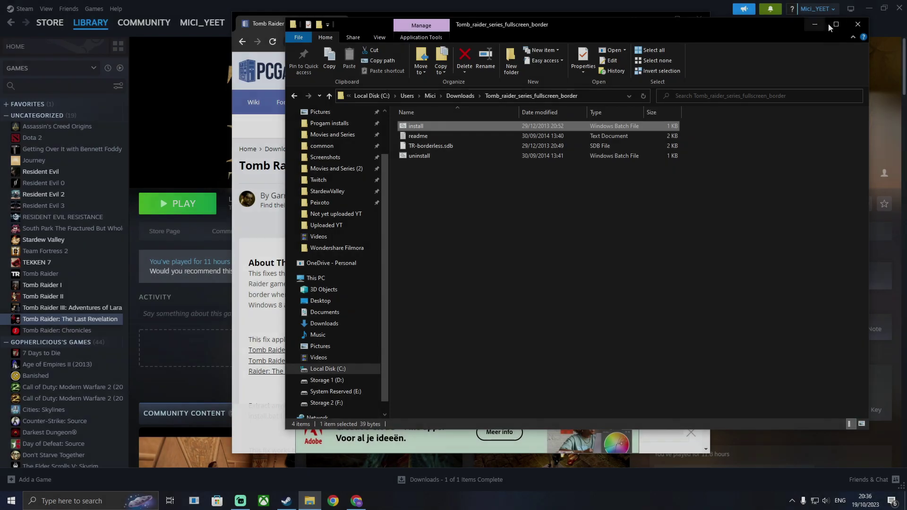
left_click(852, 23)
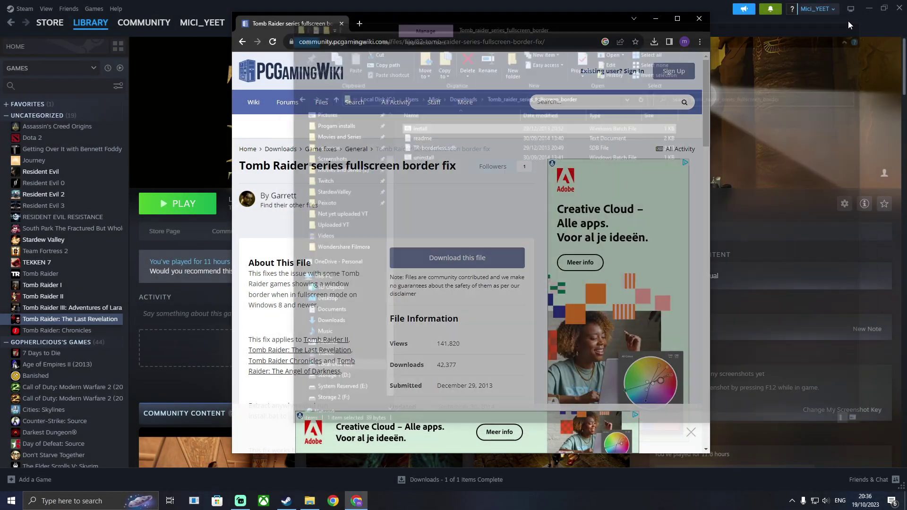
left_click(699, 21)
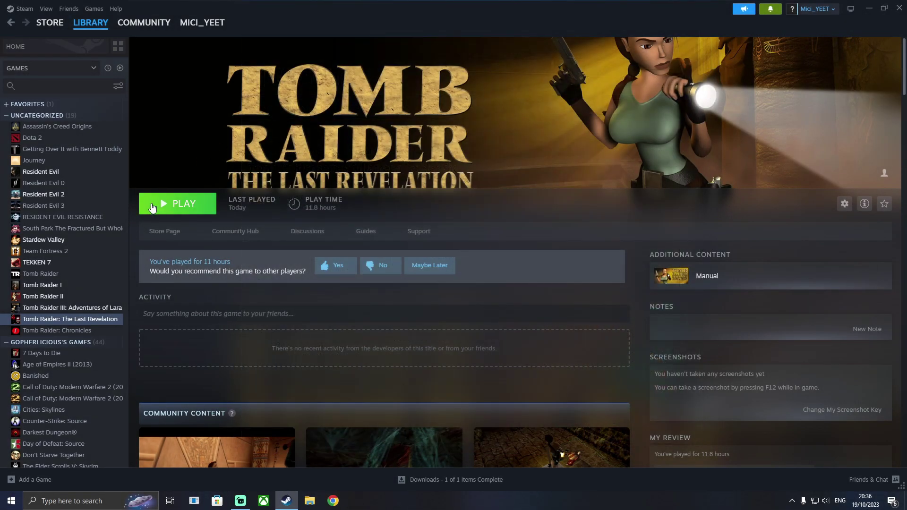
left_click(154, 209)
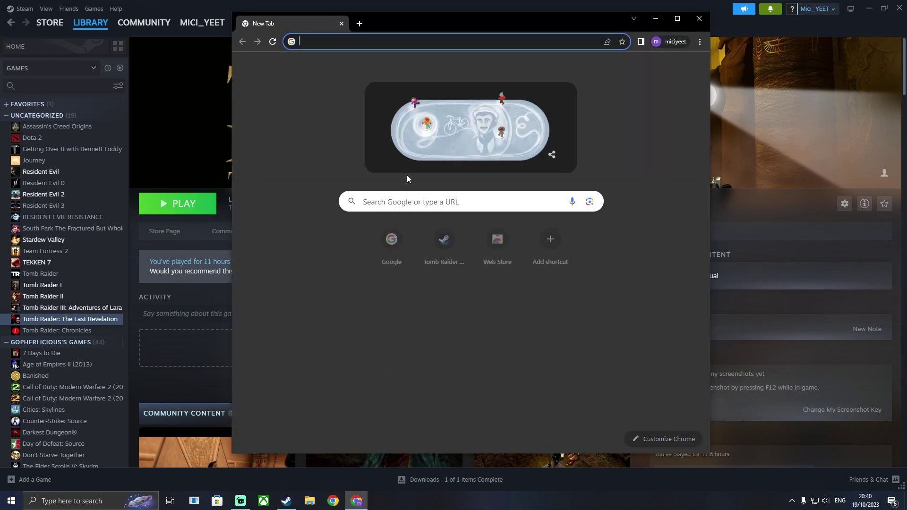
Search Google in Chrome for "tomb raider widescreen patch".
type("tomb")
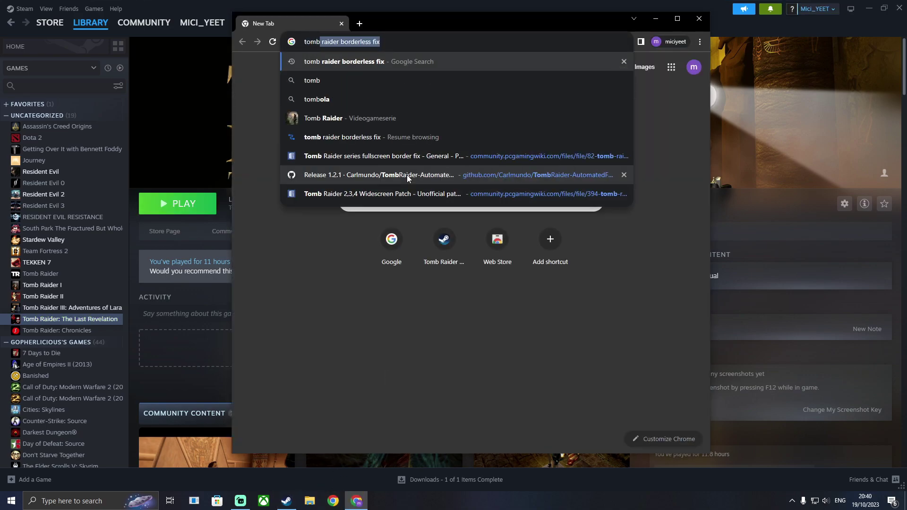
type(" raider widescreen")
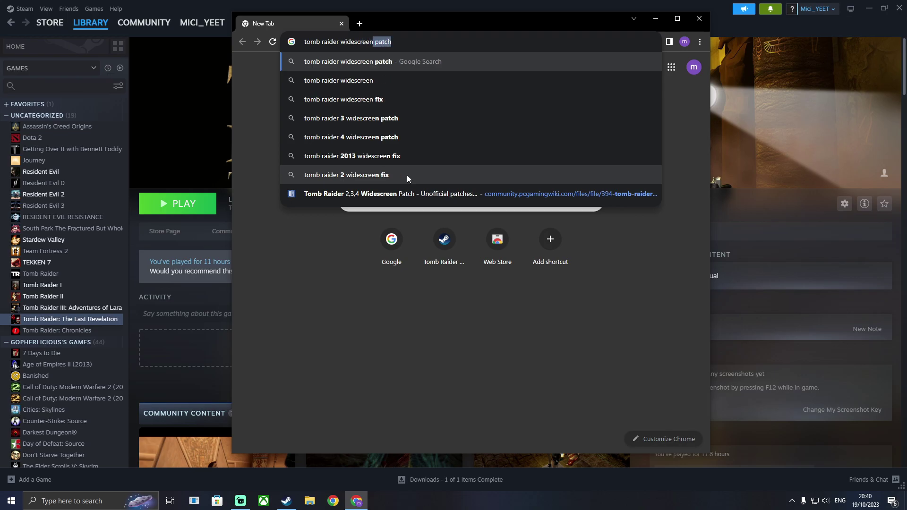
key("BackSpace")
type("patch")
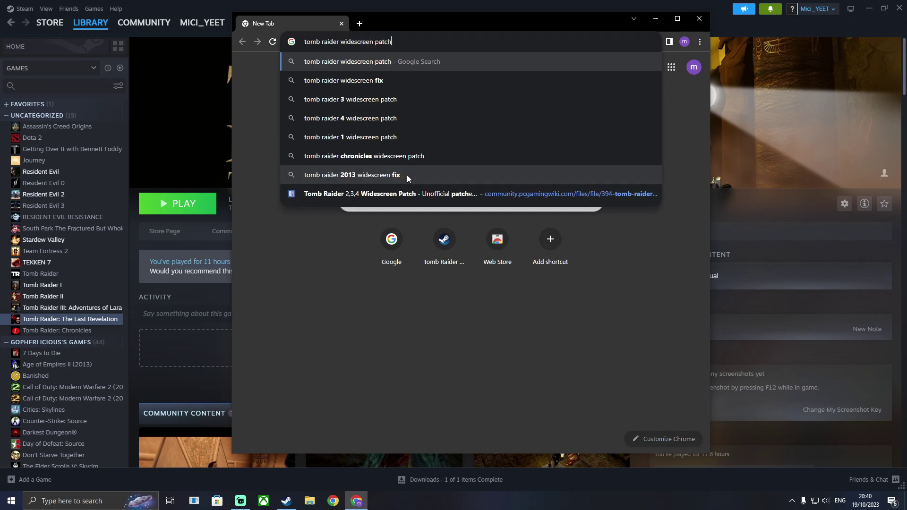
key("Return")
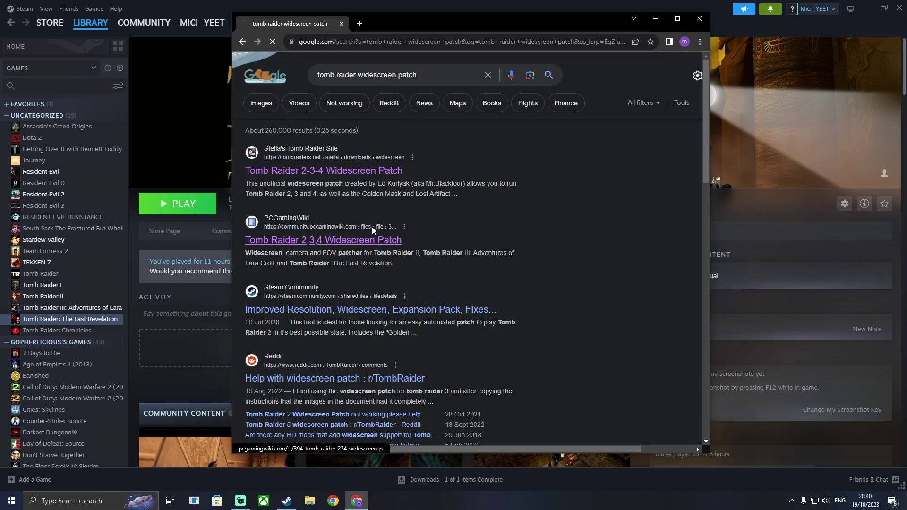
Download the Tomb Raider 2,3,4 Widescreen Patch from PCGamingWiki and run the extracted TombRaider234_Patch application.
left_click(372, 227)
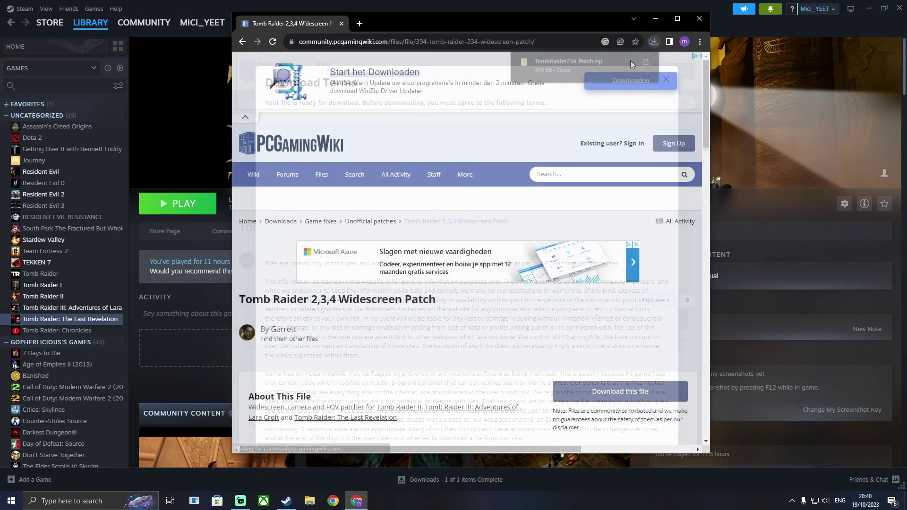
left_click(632, 61)
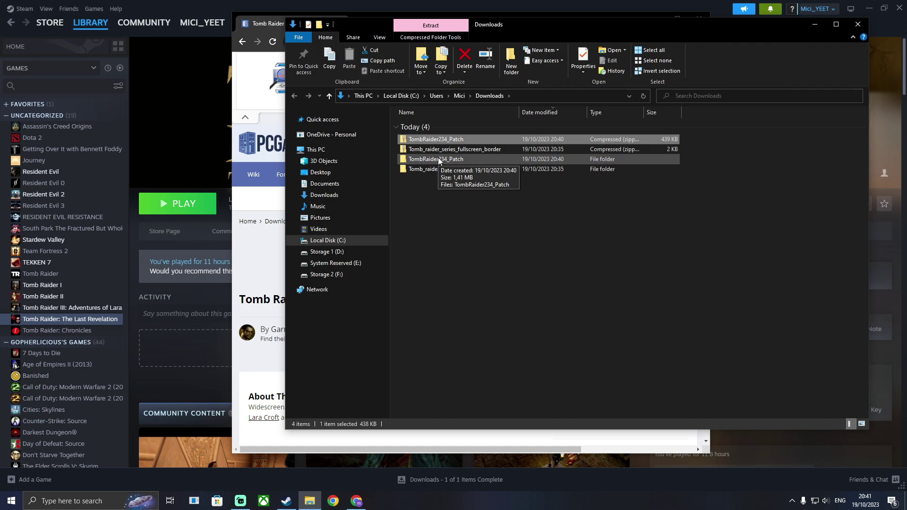
double_click(437, 159)
left_click(432, 129)
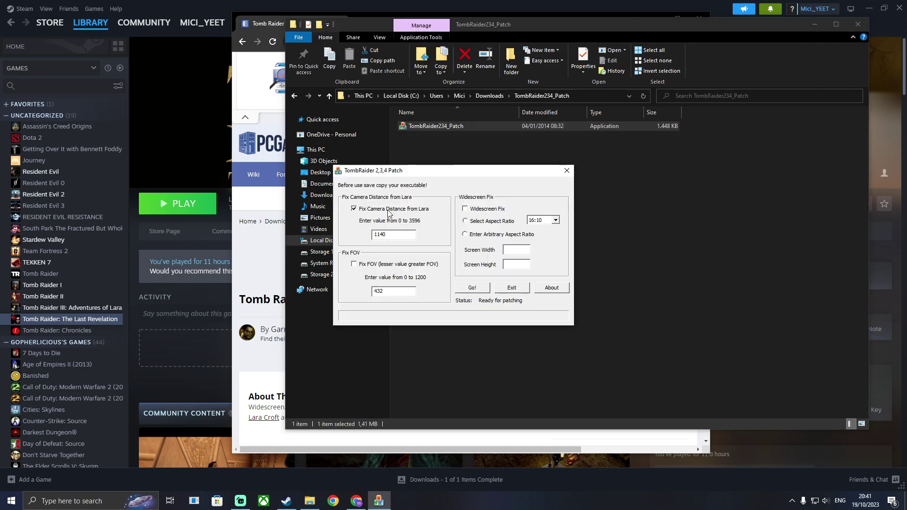
Enable the widescreen fix with a 16:9 aspect ratio, screen width 1920 and screen height 1080.
left_click(530, 222)
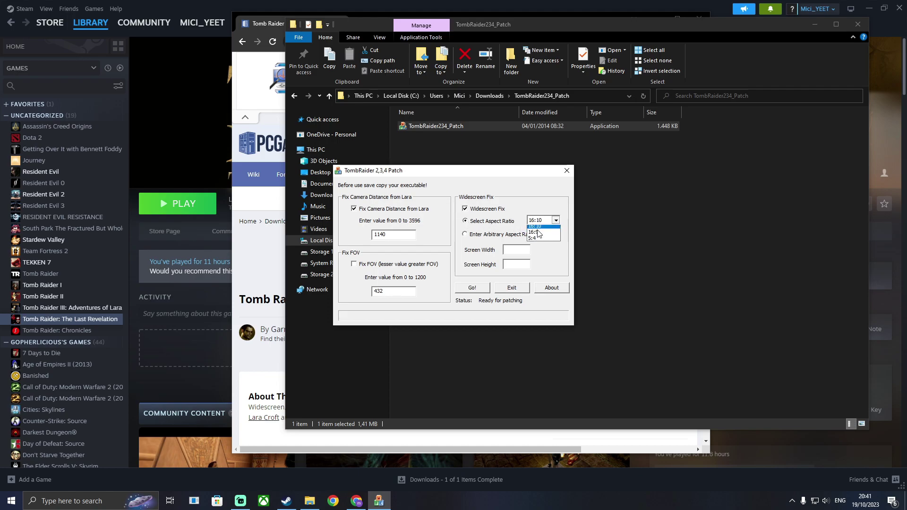
left_click(538, 236)
left_click(521, 249)
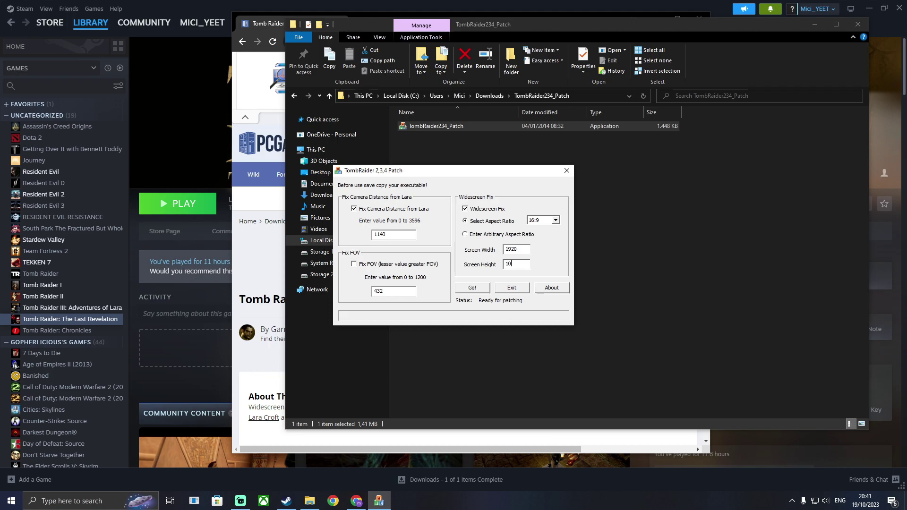
Apply the patch to tomb4 in the Tomb Raider (IV) The Last Revelation folder under Steam's common folder, and exit the patcher.
left_click(476, 287)
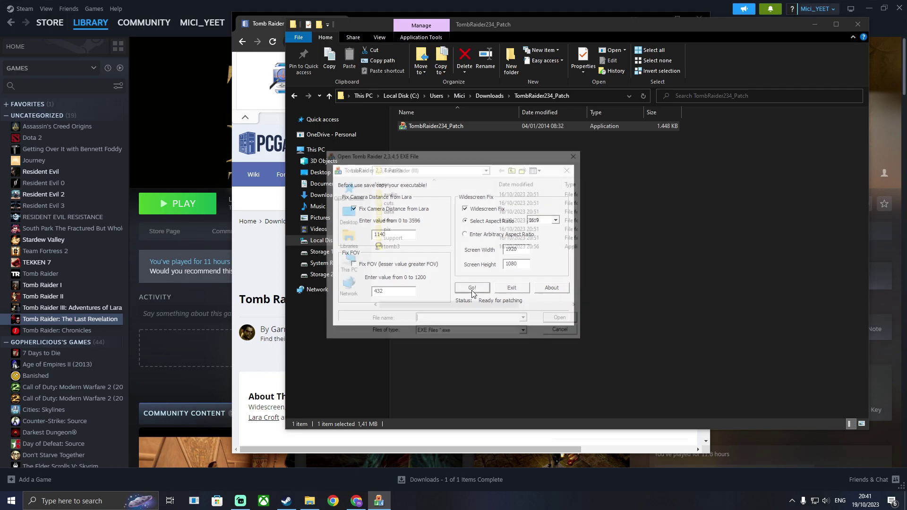
left_click(411, 169)
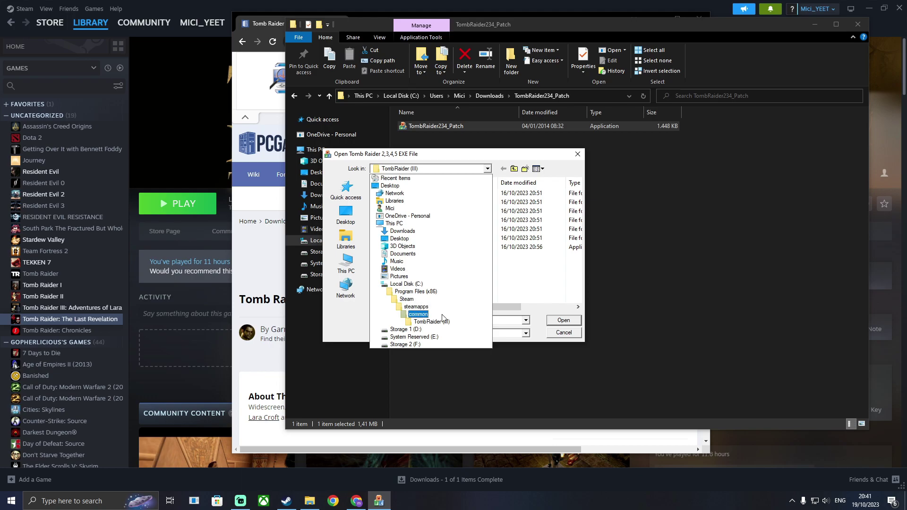
left_click(418, 315)
double_click(418, 230)
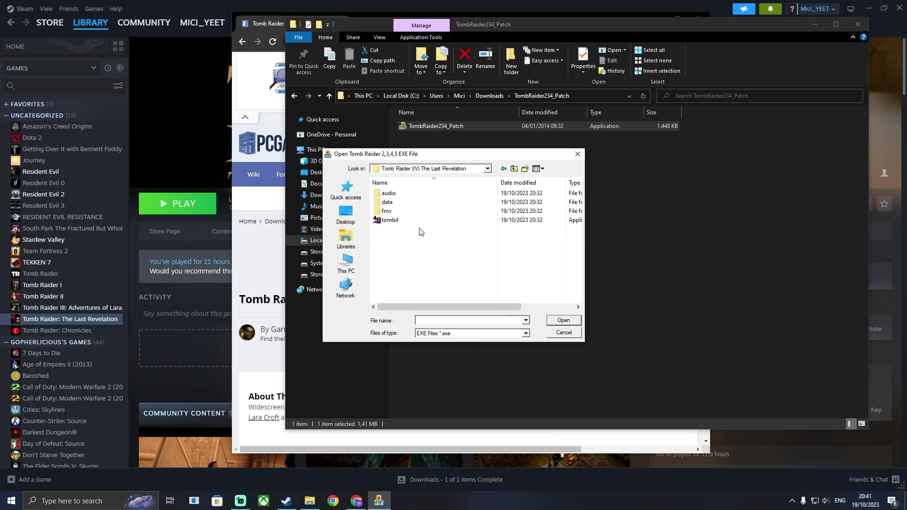
left_click(394, 222)
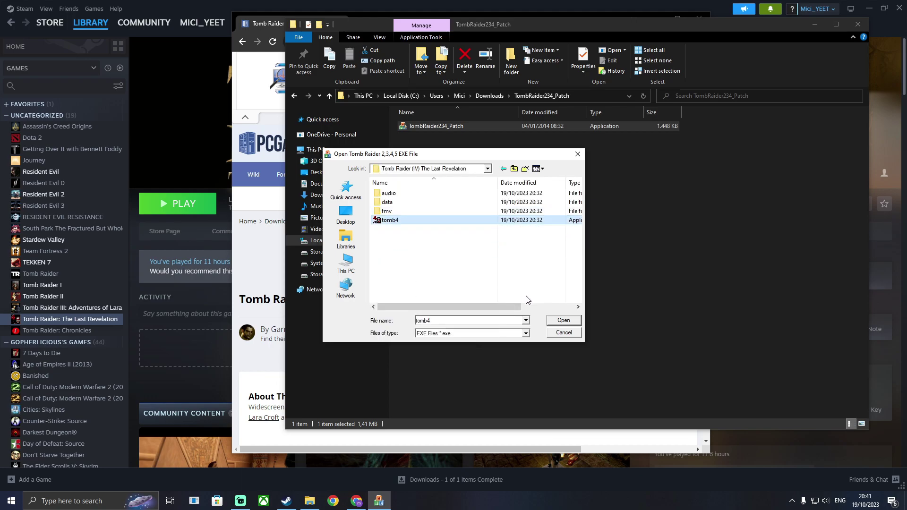
left_click(563, 321)
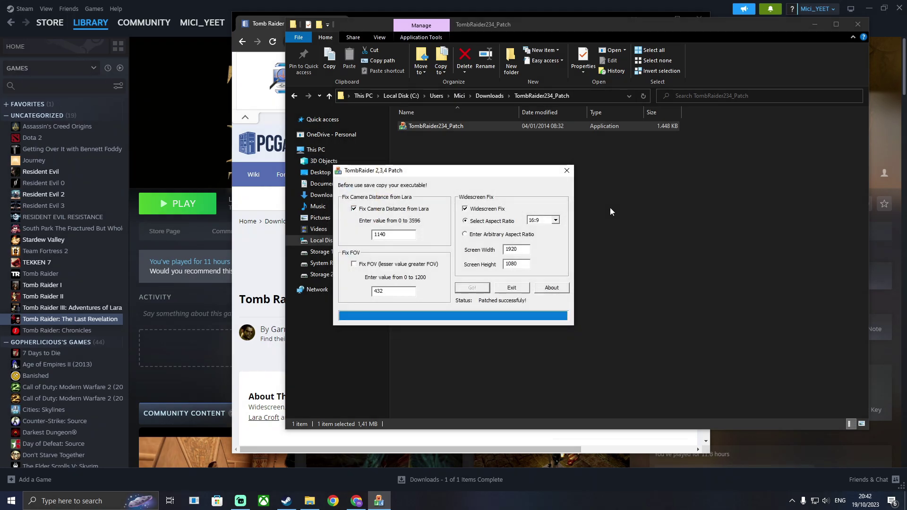
left_click(512, 288)
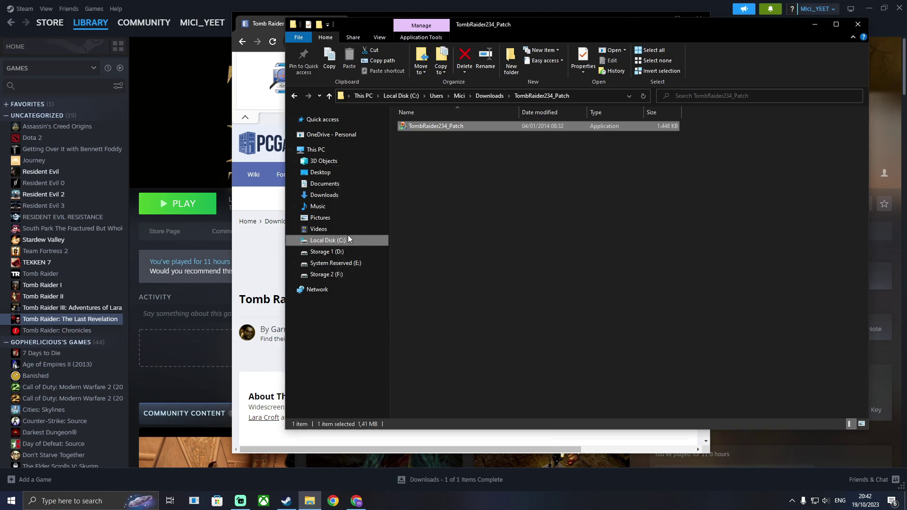
Close the patch folder and browser windows and launch Tomb Raider: The Last Revelation from Steam.
left_click(857, 24)
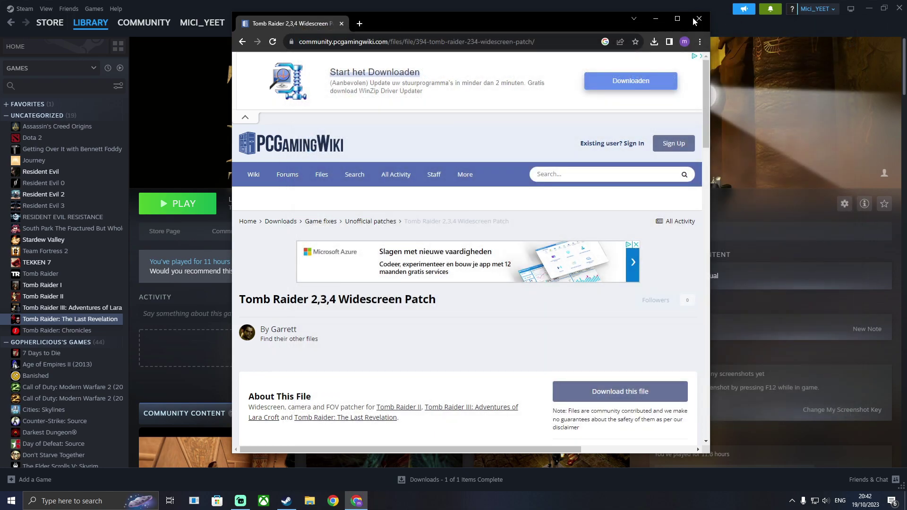
left_click(699, 18)
left_click(159, 204)
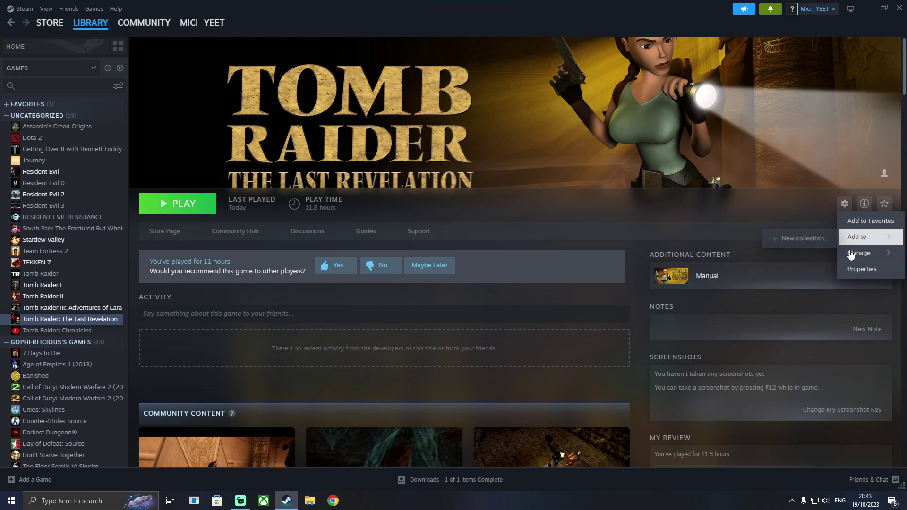
From the game's controller properties, open the general controller settings and enable Steam Input for Xbox controllers.
left_click(862, 269)
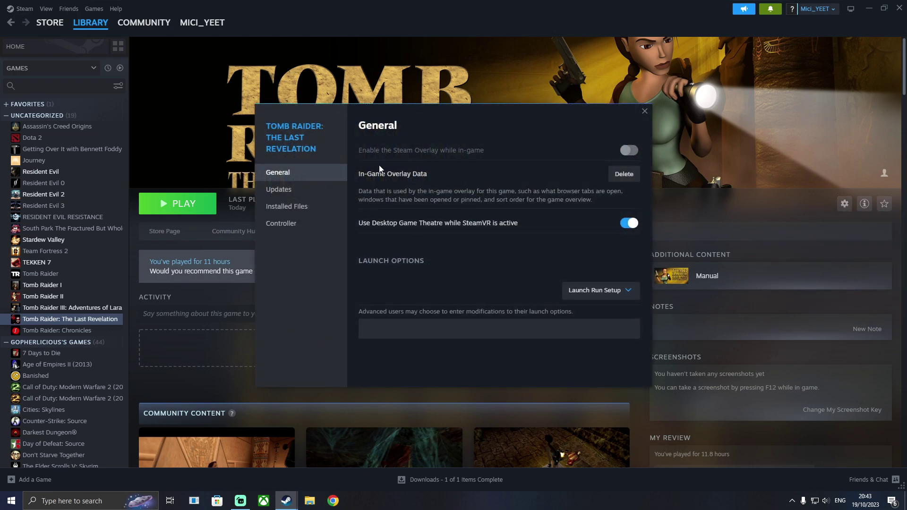
left_click(281, 223)
left_click(426, 171)
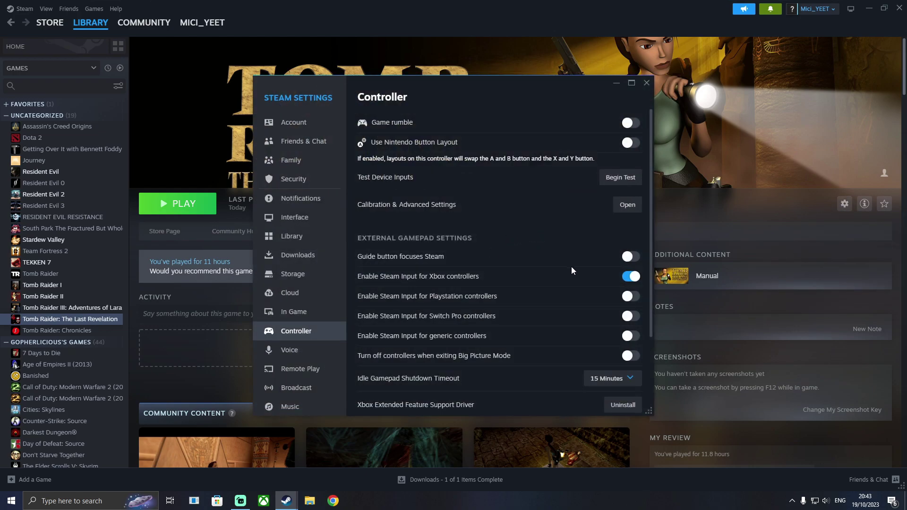
left_click(627, 279)
left_click(645, 84)
Set the controller override for Tomb Raider: The Last Revelation to Enable Steam Input in the game's properties.
left_click(845, 204)
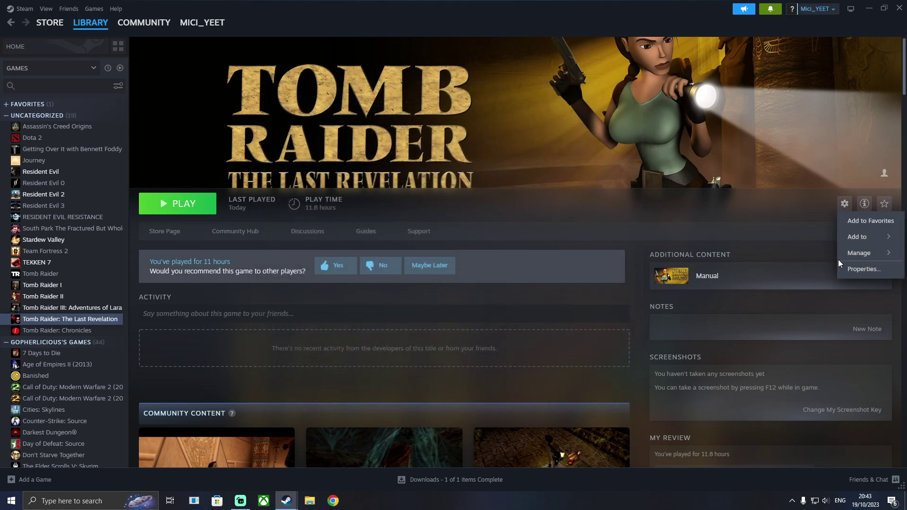
left_click(824, 267)
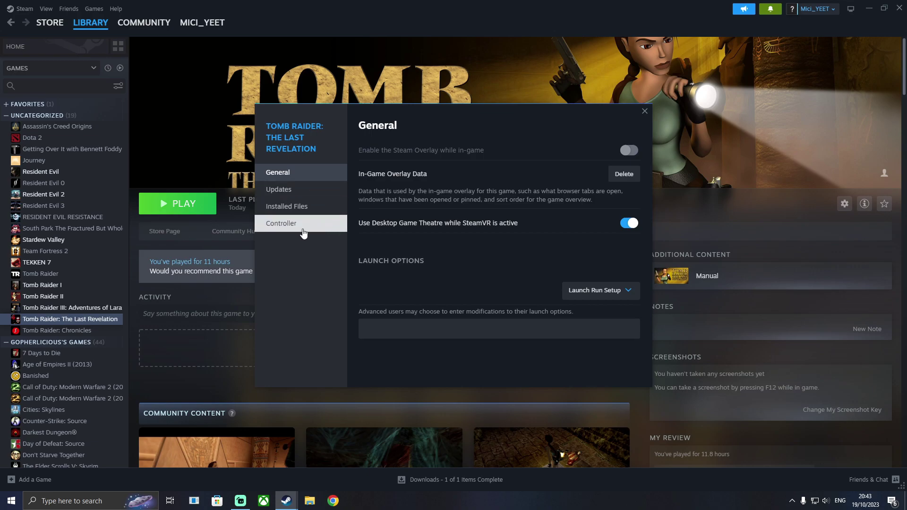
left_click(302, 226)
left_click(575, 190)
left_click(600, 249)
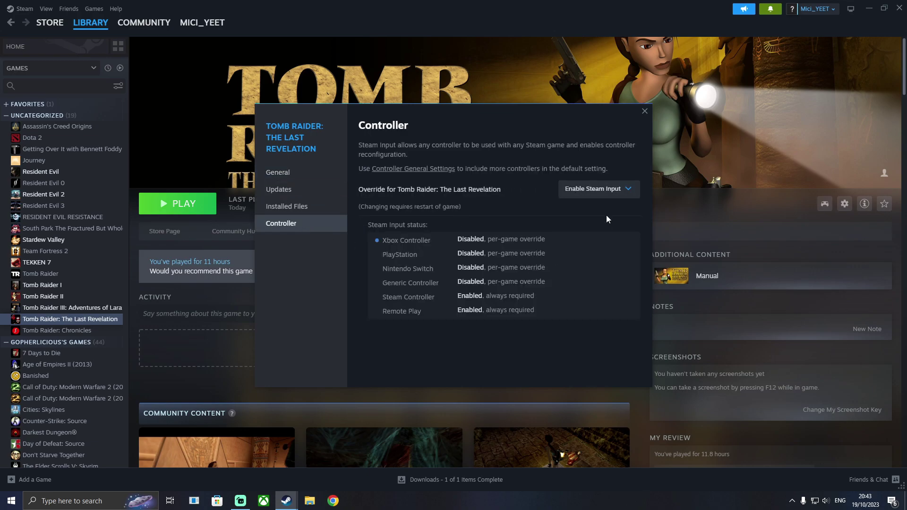
left_click(644, 111)
Apply the community controller layout "jerrygamer's Bindings" to Tomb Raider: The Last Revelation and launch the game.
left_click(844, 204)
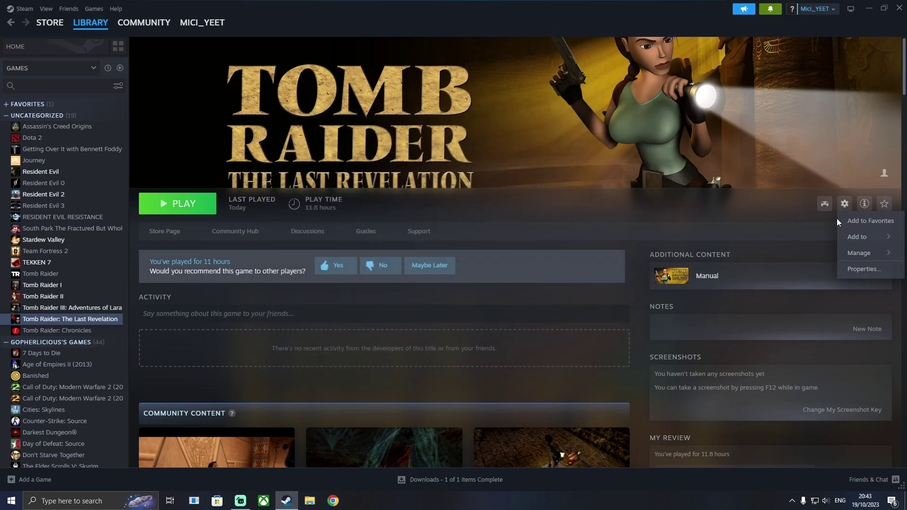
mouse_move(857, 255)
left_click(792, 270)
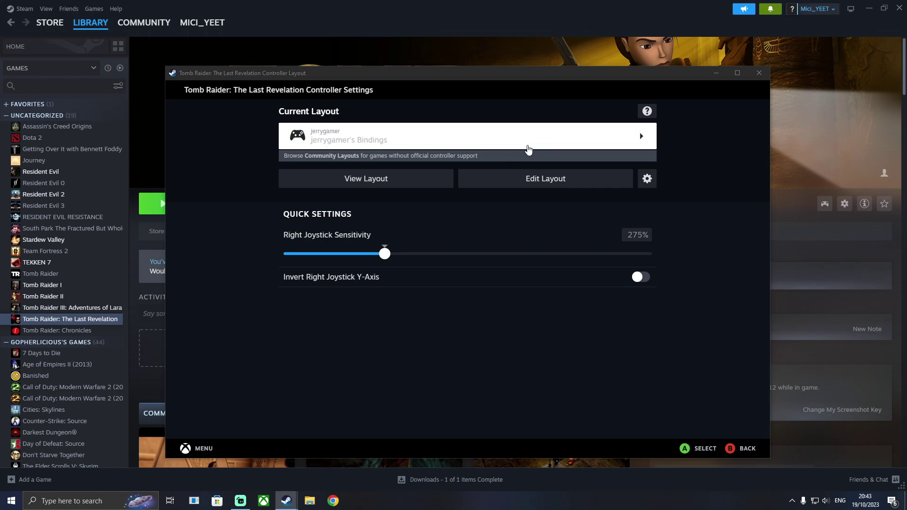
left_click(529, 143)
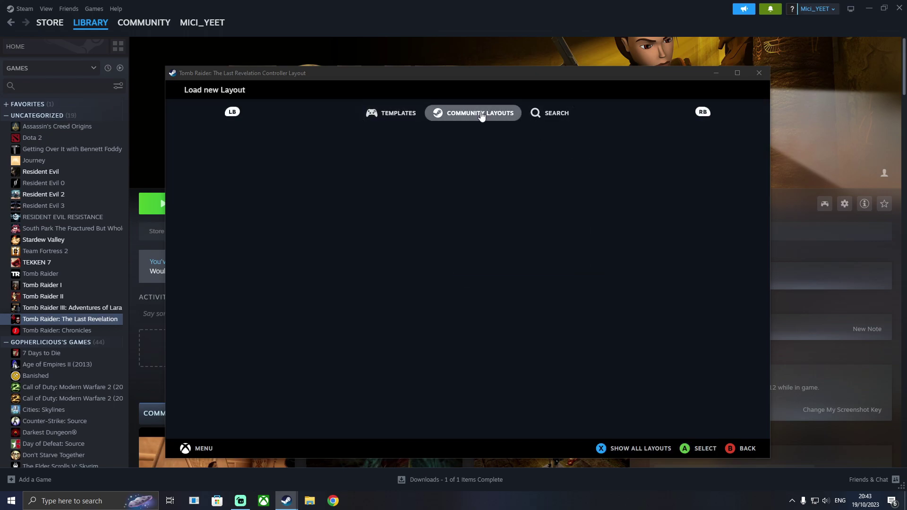
left_click(423, 162)
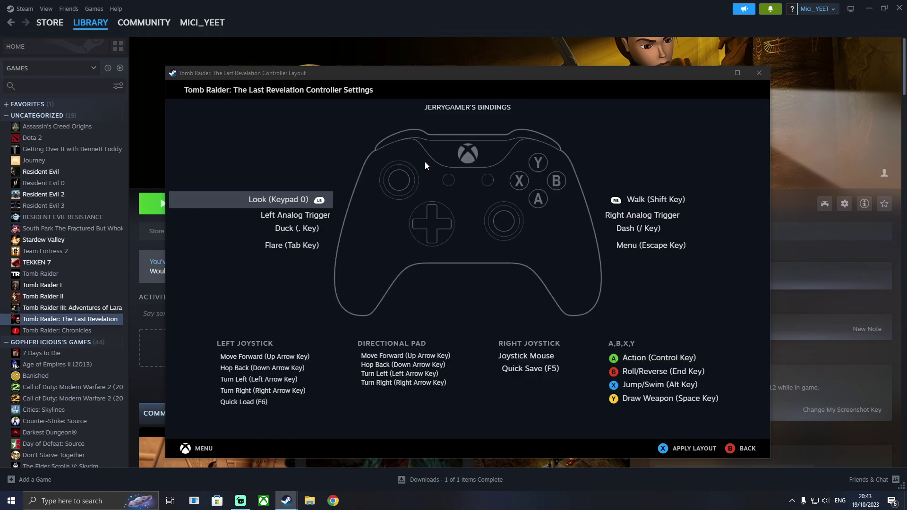
left_click(677, 449)
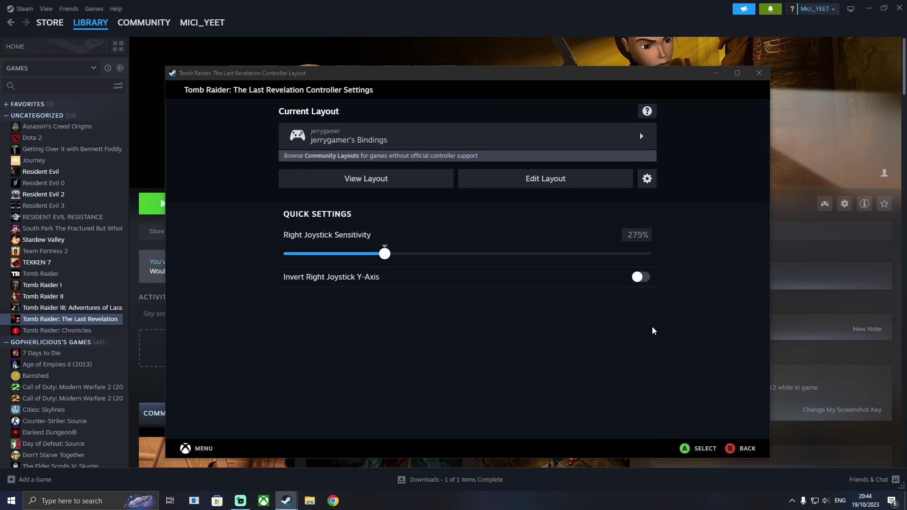
left_click(739, 450)
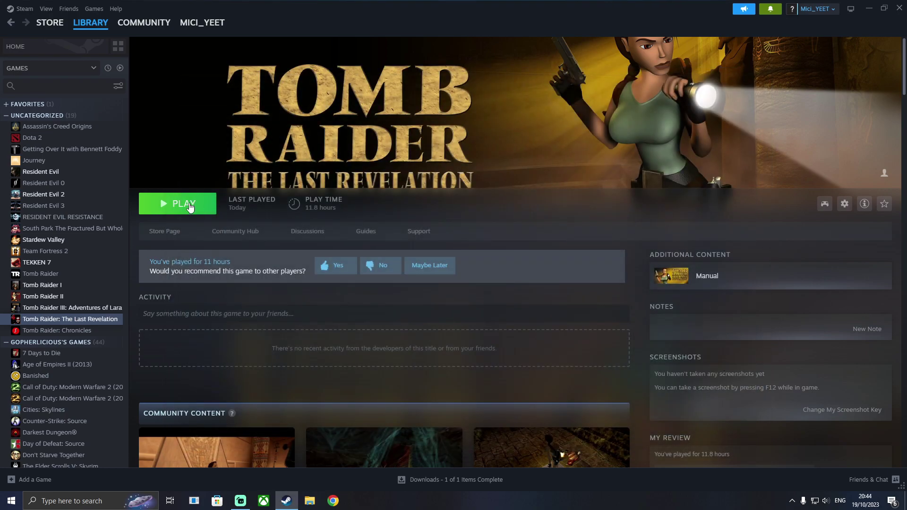
left_click(157, 206)
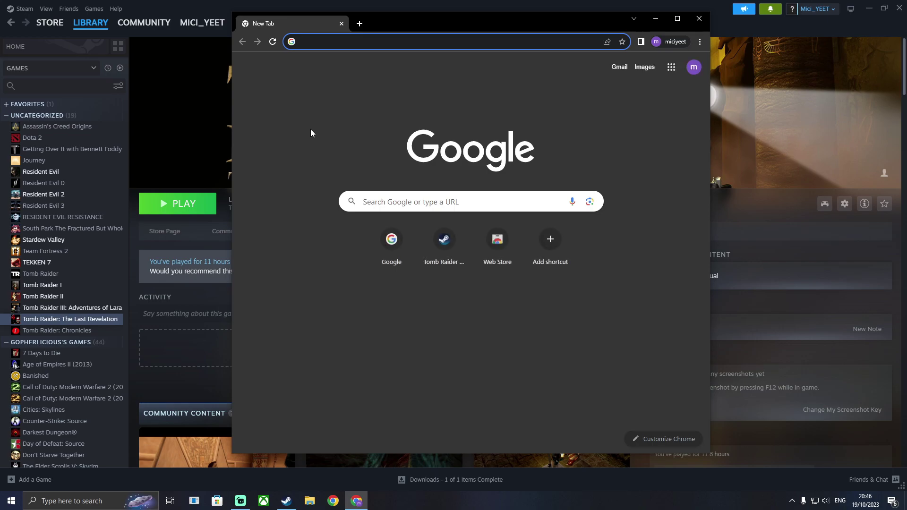
Search Google in Chrome for "tomb raider multipatch".
type("tomb raide")
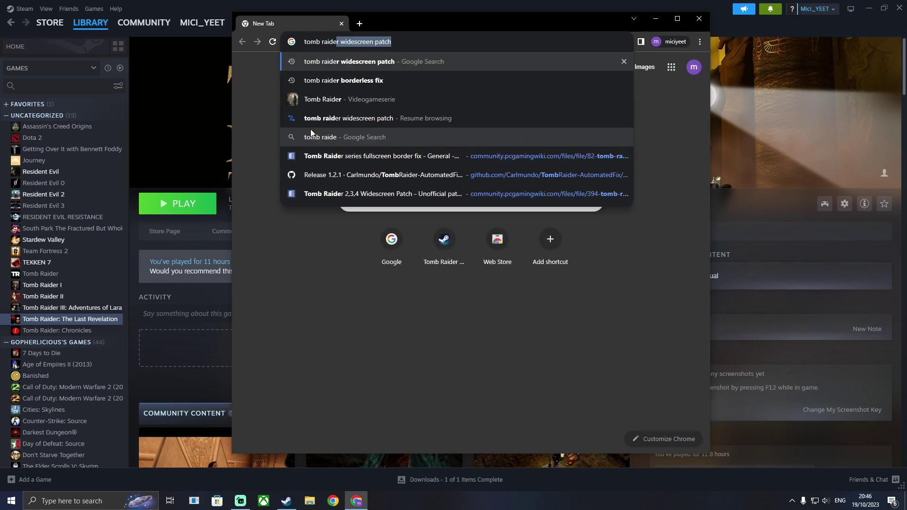
type("r mu")
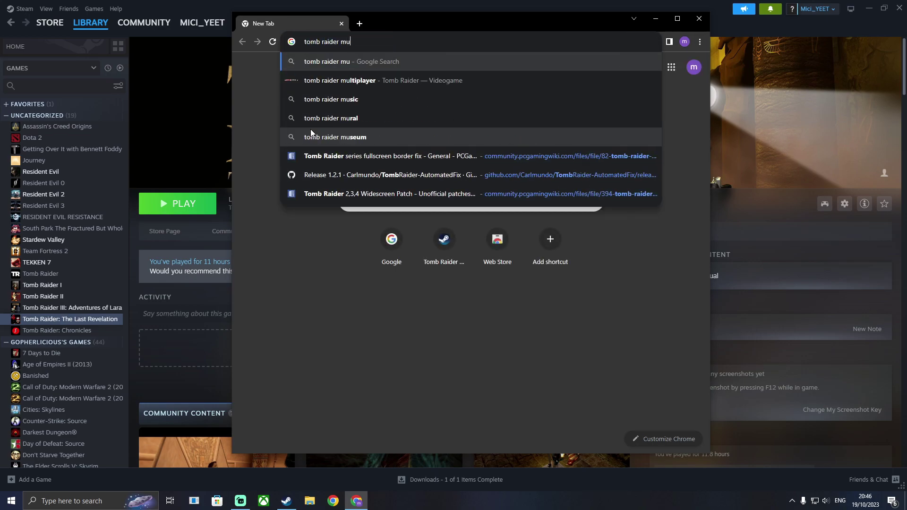
type("ltipathc")
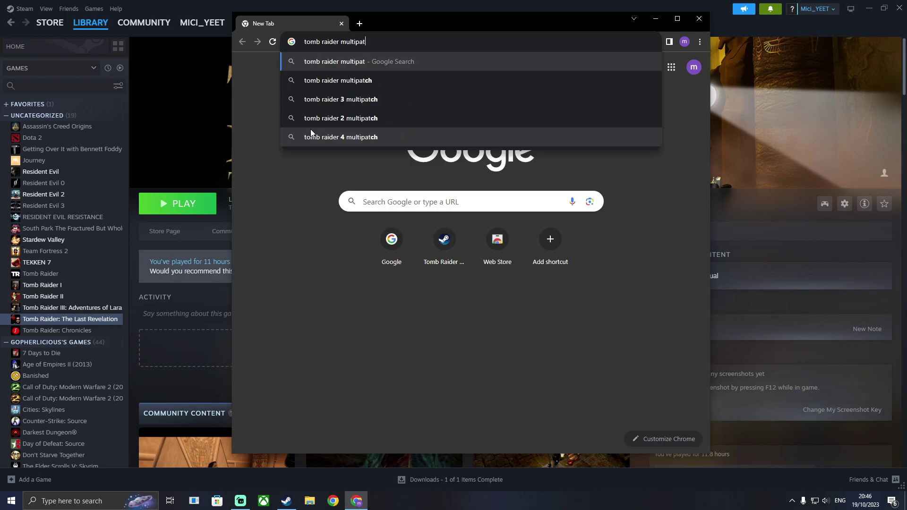
key("BackSpace")
key("BackSpace")
type("ch")
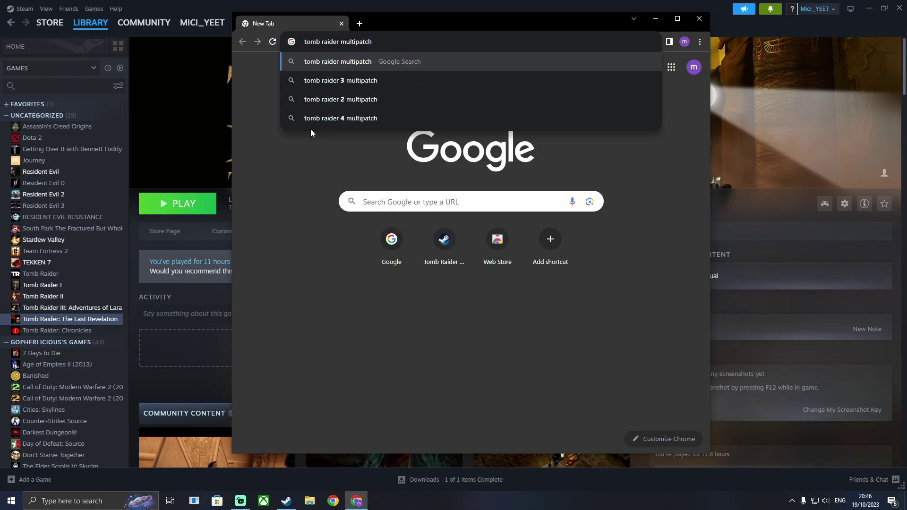
key("Return")
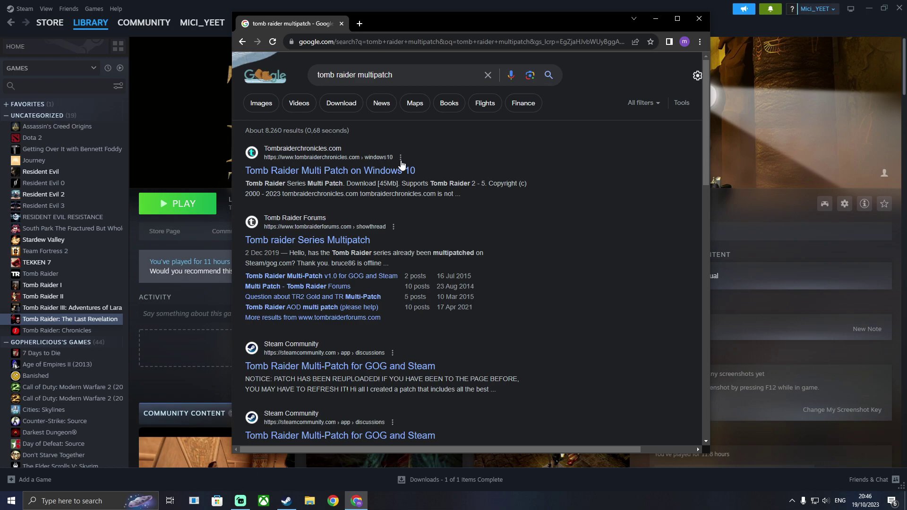
Download the Tomb Raider Series Multi Patch from tombraiderchronicles.com and extract trupdate.zip with 7-Zip into its own folder in Downloads.
left_click(402, 169)
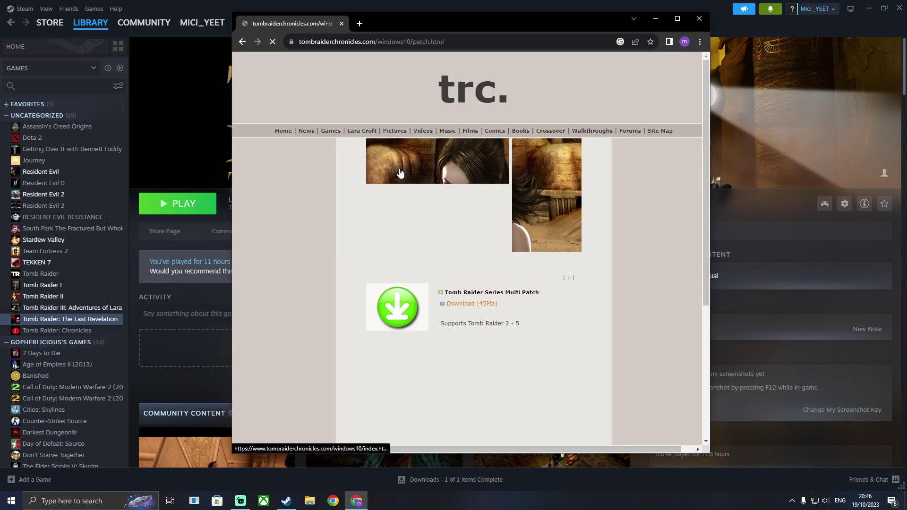
left_click(464, 304)
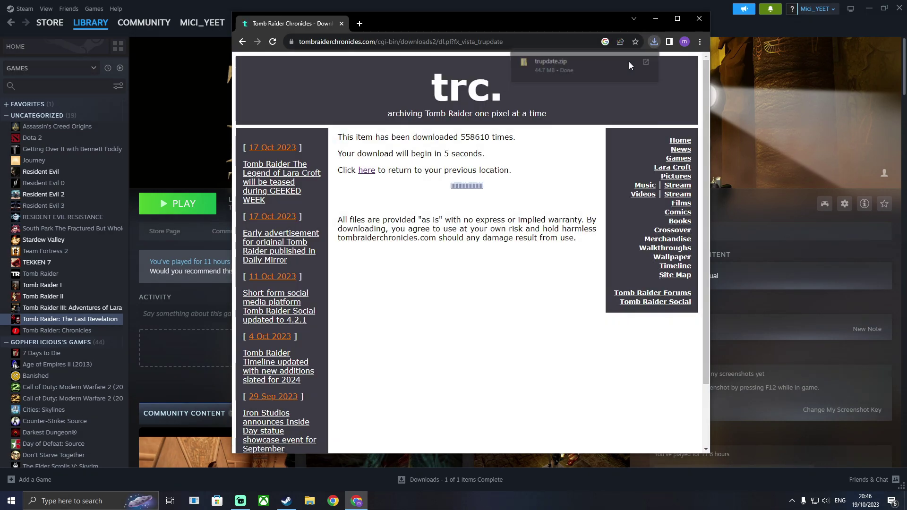
left_click(629, 62)
right_click(429, 140)
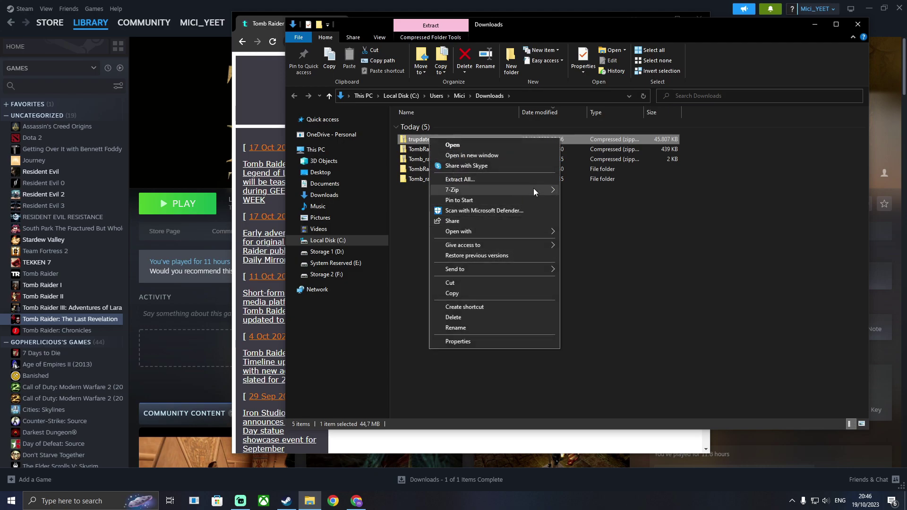
mouse_move(553, 189)
left_click(574, 212)
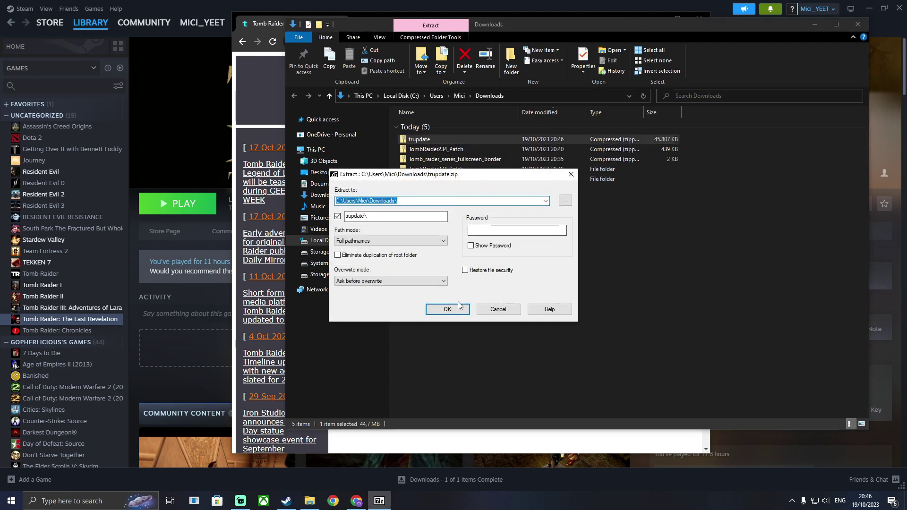
left_click(457, 306)
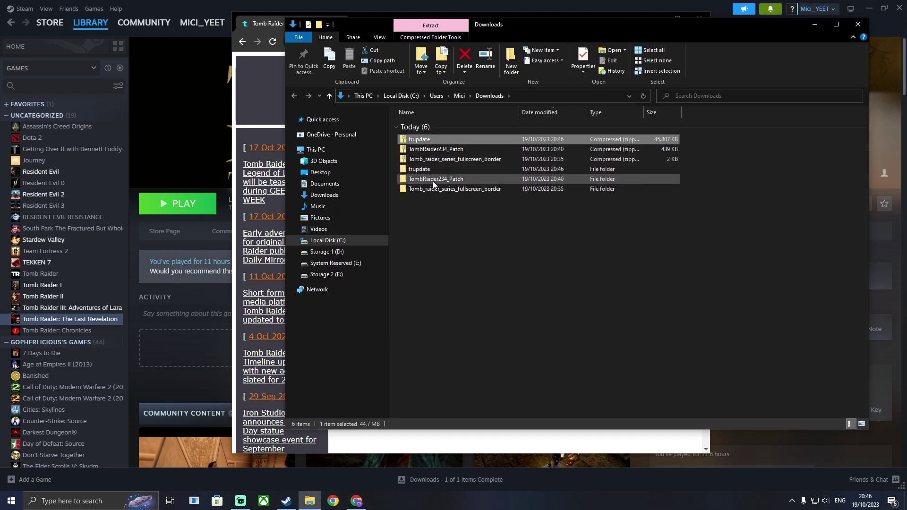
Run trupdate from the extracted folder and install only the TR The Last Revelation Update, leaving out the TombRaider III Update and utilities.
double_click(426, 168)
right_click(422, 127)
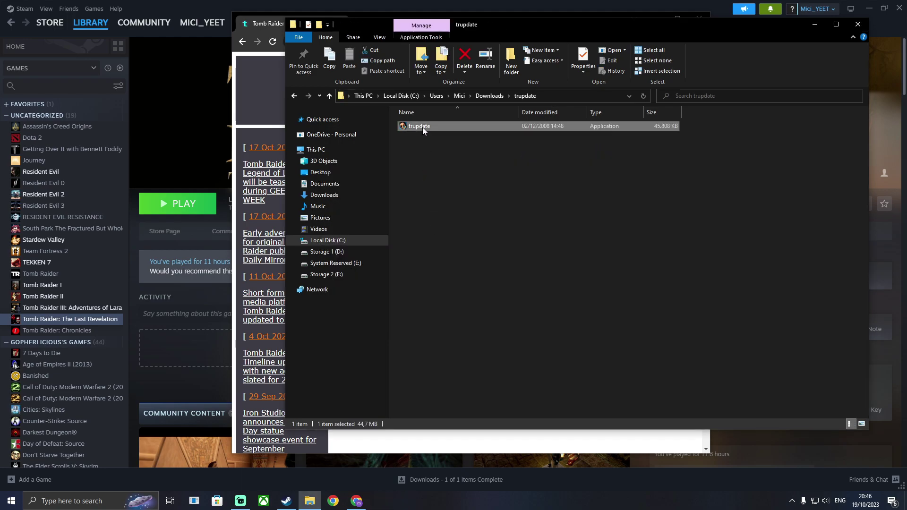
left_click(435, 145)
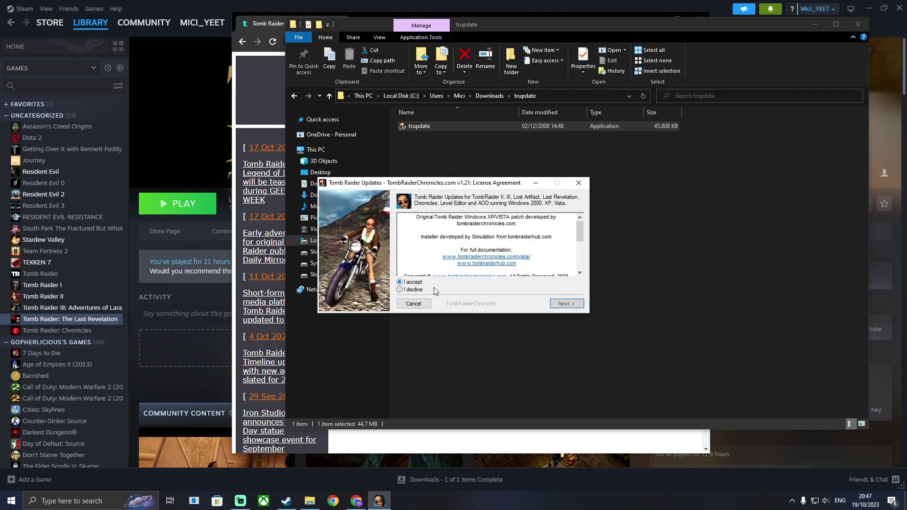
left_click(562, 306)
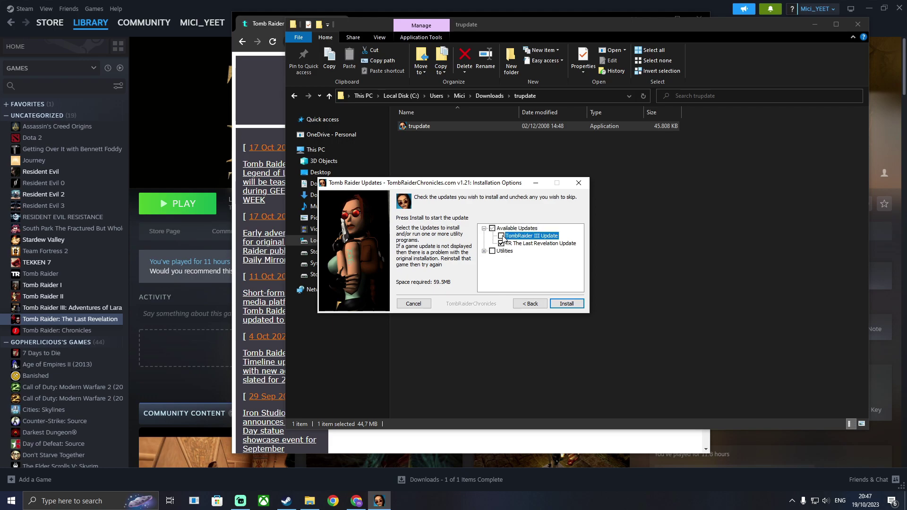
left_click(483, 252)
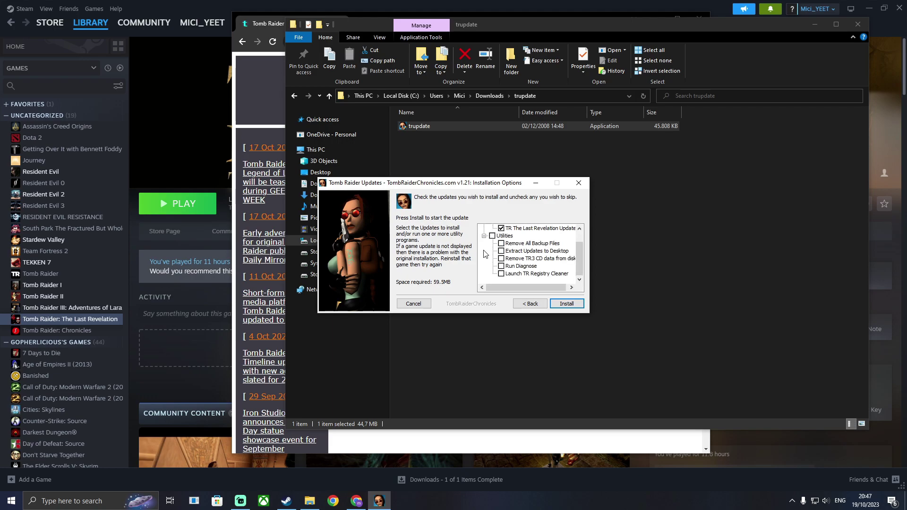
left_click(484, 236)
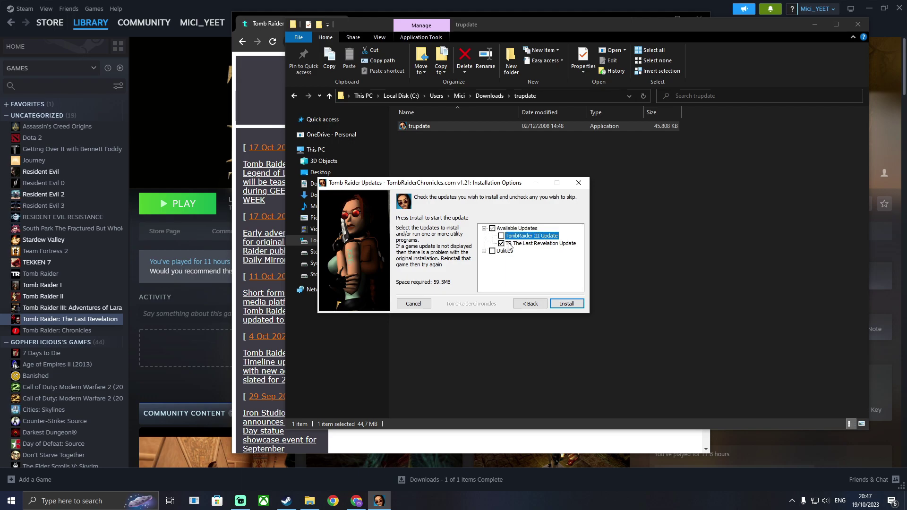
left_click(565, 304)
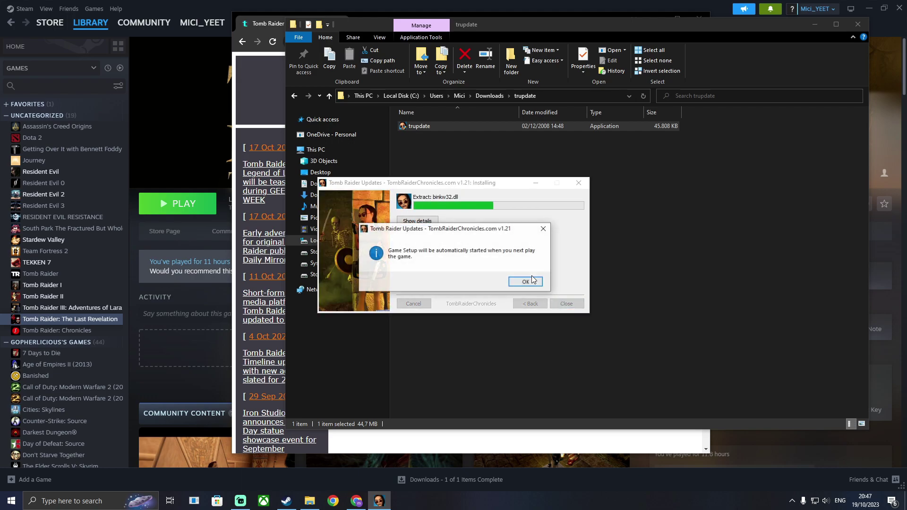
left_click(520, 277)
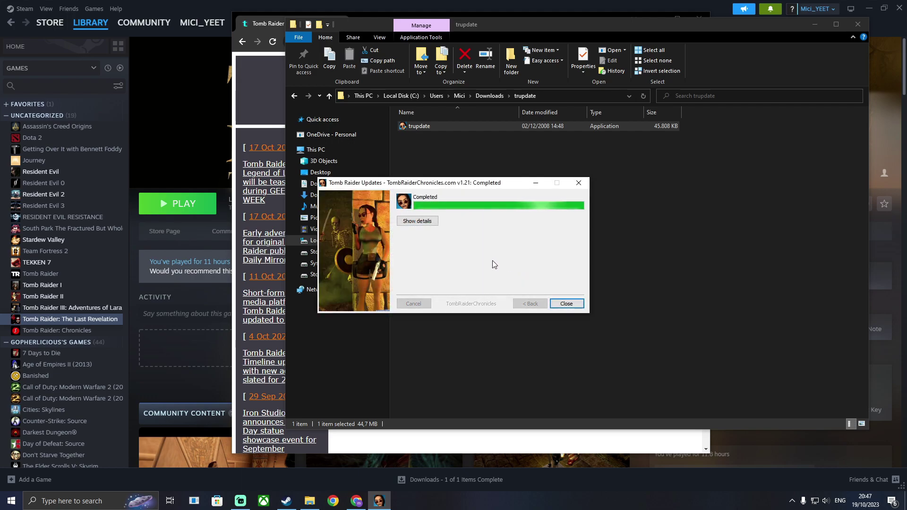
left_click(578, 184)
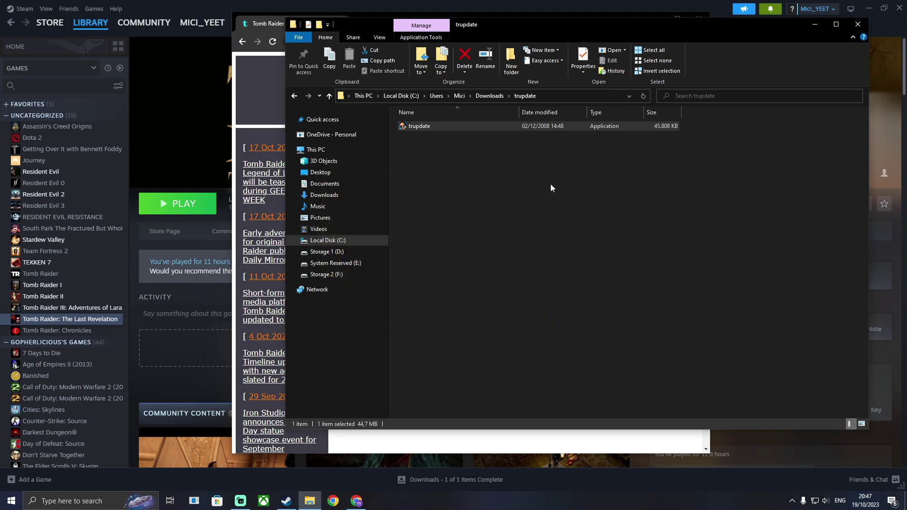
Launch Tomb Raider: The Last Revelation from Steam, choose the output resolution in the game setup, and start the game.
left_click(184, 203)
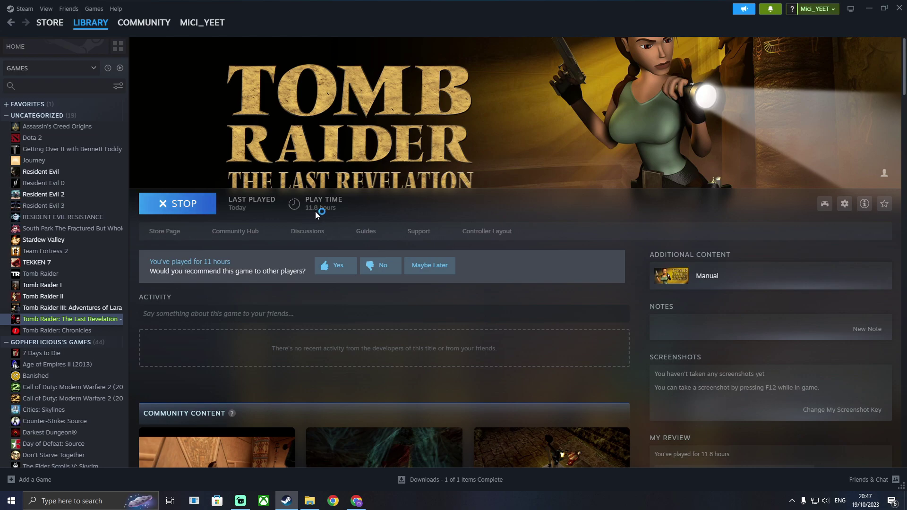
left_click(403, 219)
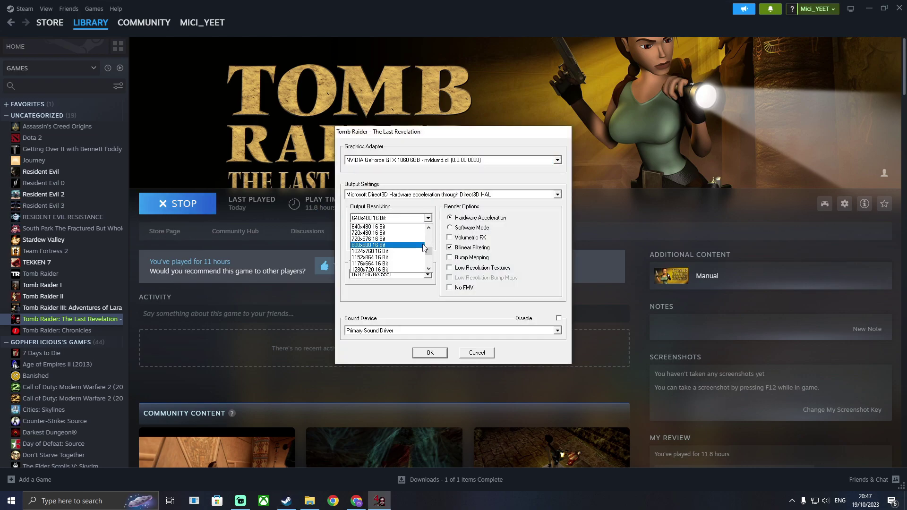
scroll(426, 243, "up", 3)
left_click(403, 258)
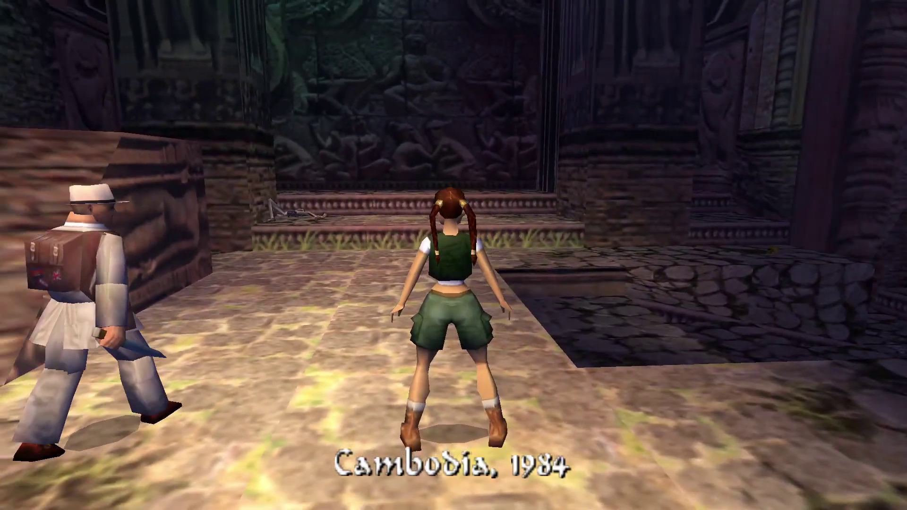
Move Lara around the opening Cambodia area to check the patched game's display and controls, and switch back to Steam.
key("Up")
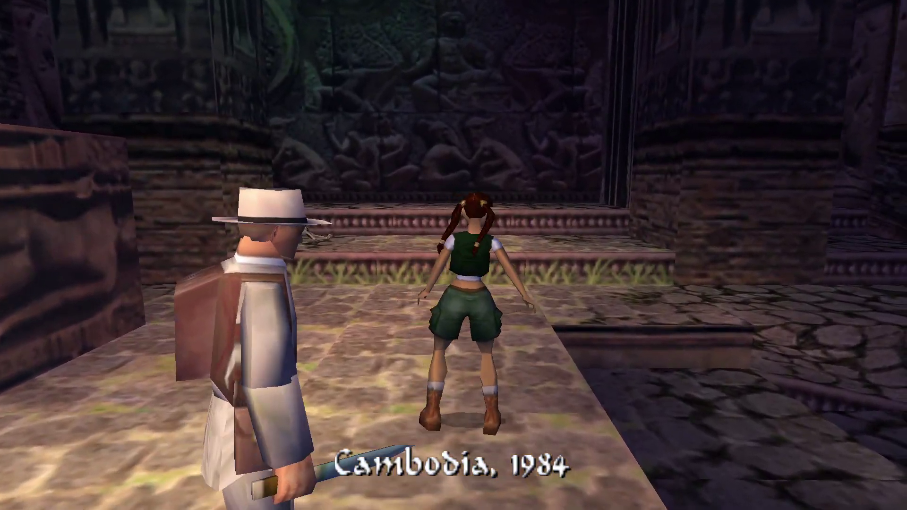
key("Right")
key("Up")
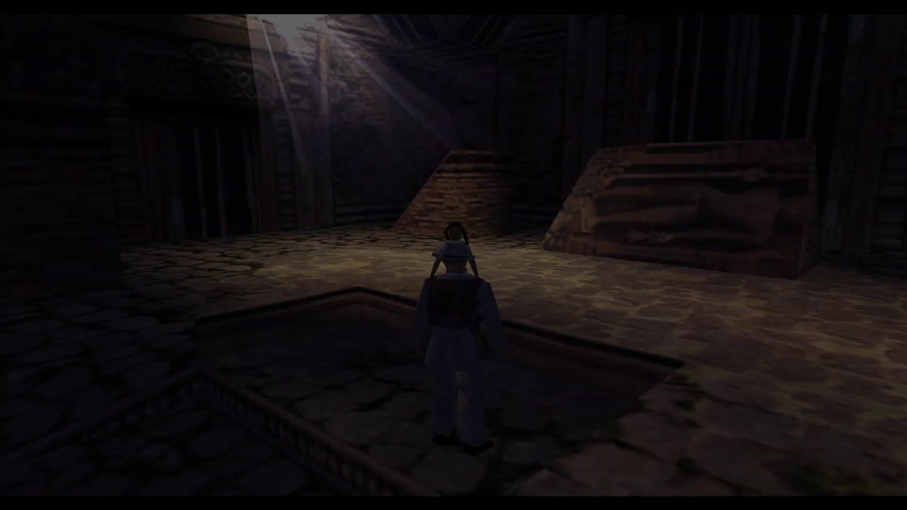
key("Up")
key("alt")
key("Left")
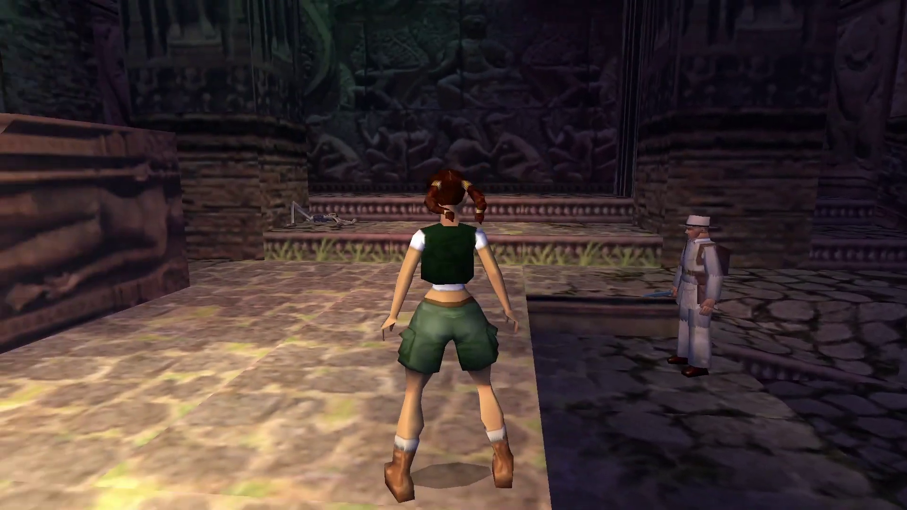
key("Up")
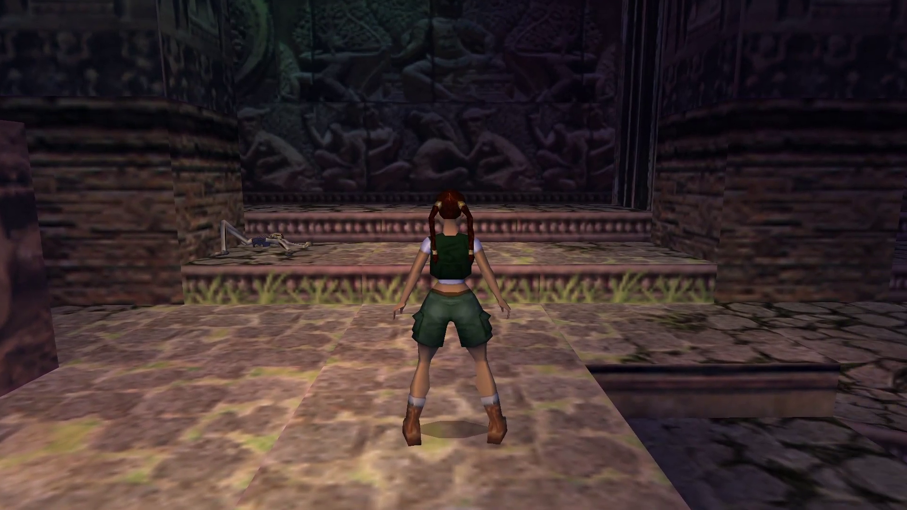
key("Left")
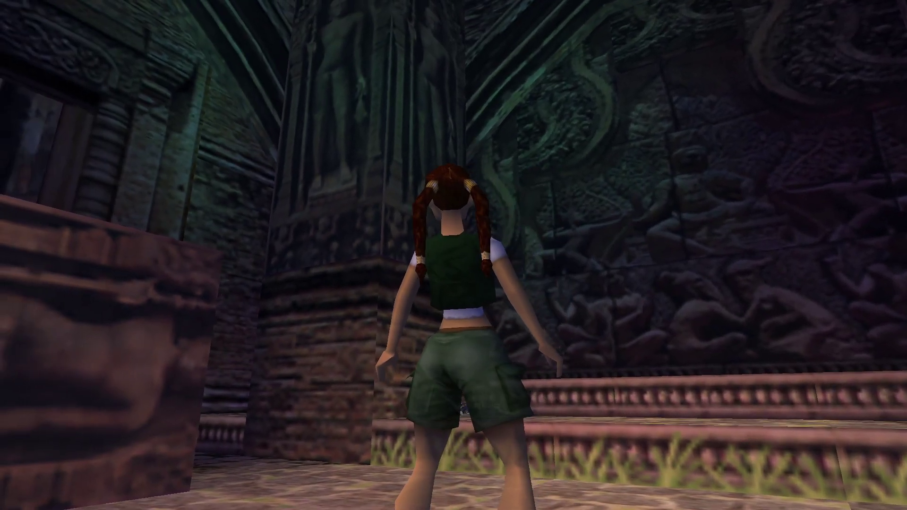
key("Right")
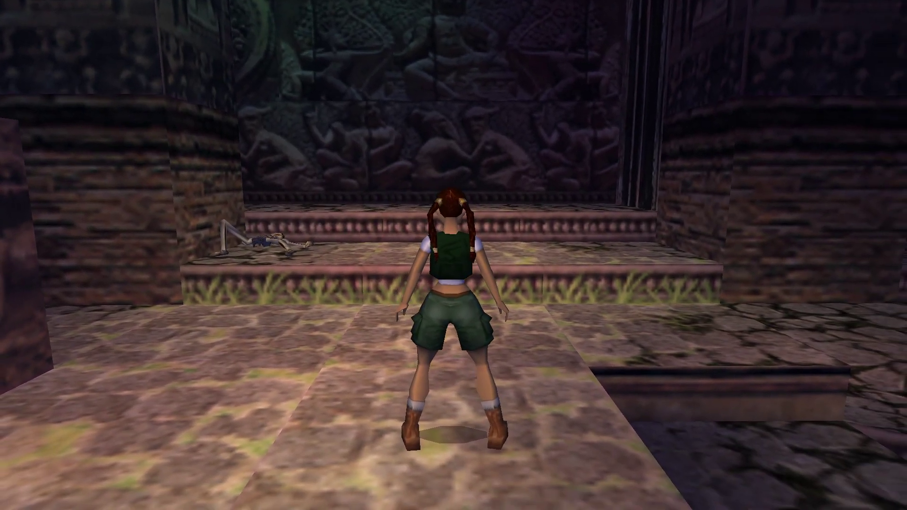
key("alt+Tab")
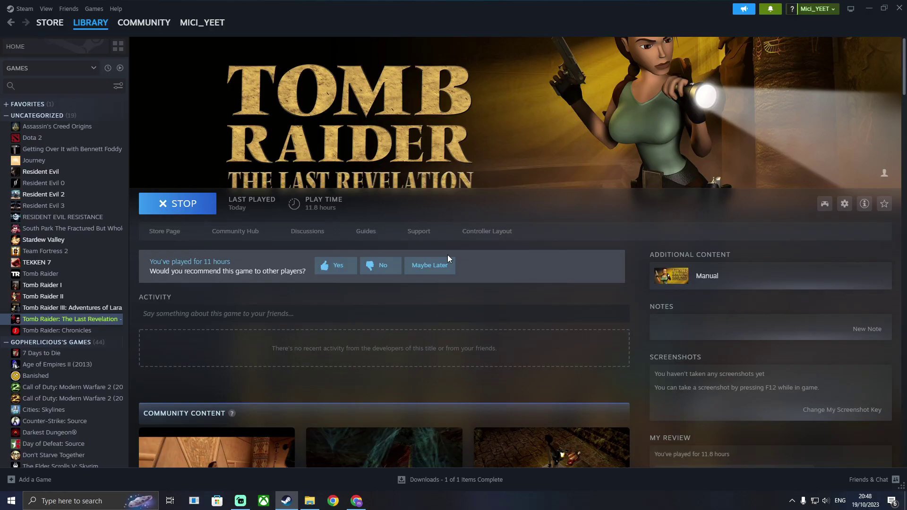